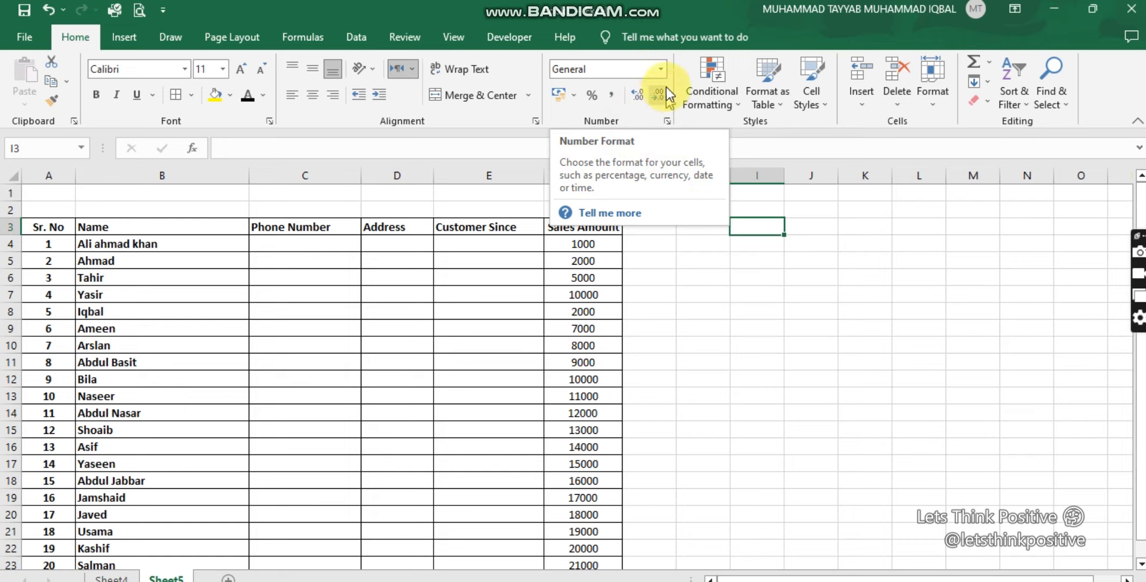
Step: Examine the available number formats and the customer table's Sr. No, Name and Phone Number columns
{"action": "left_click", "coordinate": [662, 69]}
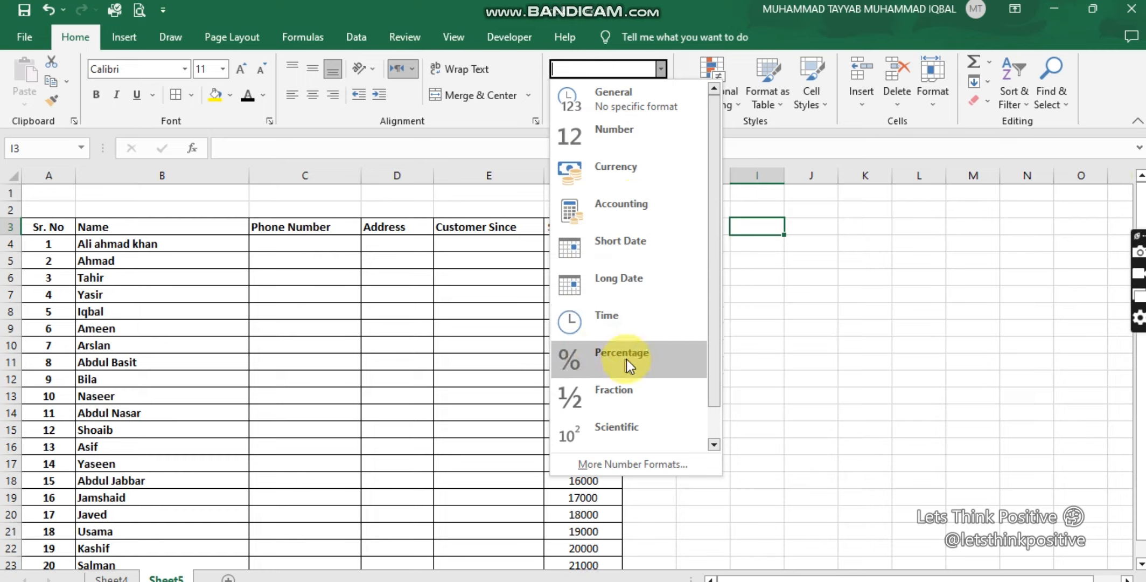
{"action": "left_click_drag", "start_coordinate": [715, 331], "coordinate": [711, 362]}
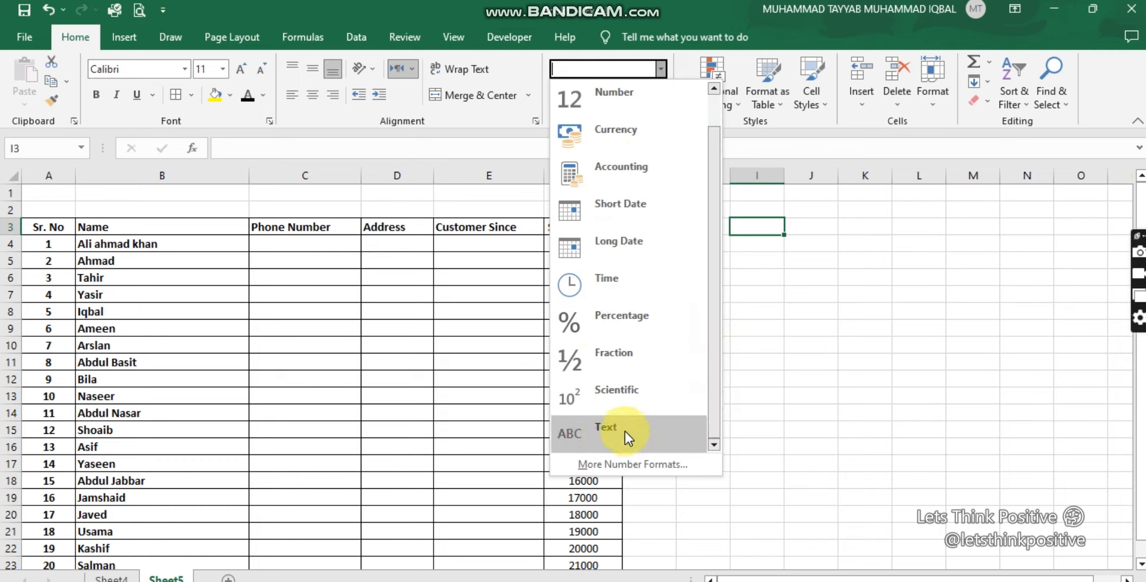
{"action": "left_click", "coordinate": [396, 352]}
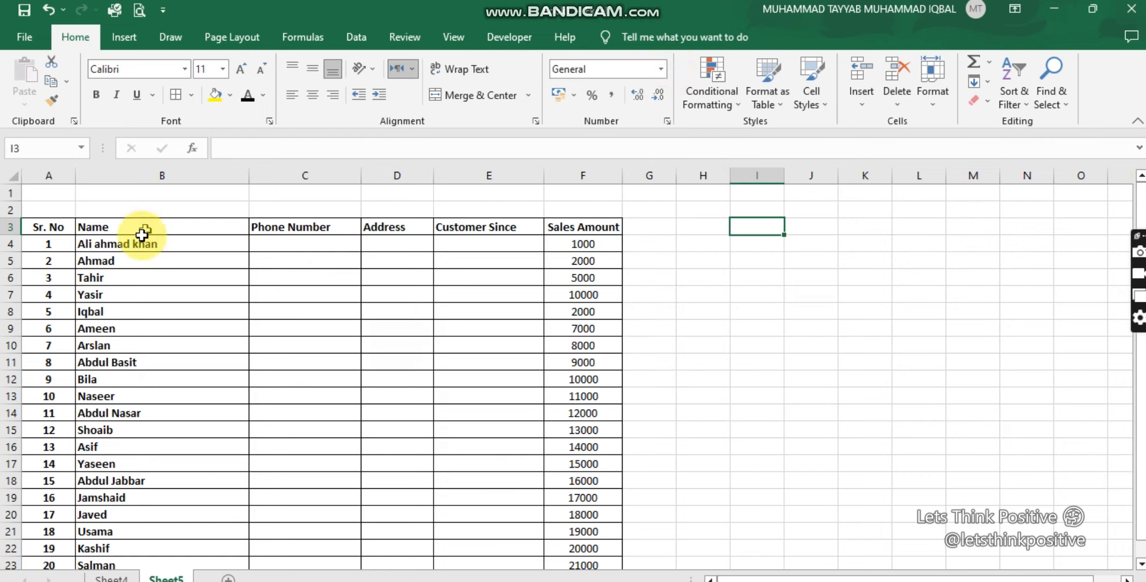
{"action": "left_click", "coordinate": [127, 243]}
{"action": "left_click", "coordinate": [144, 278]}
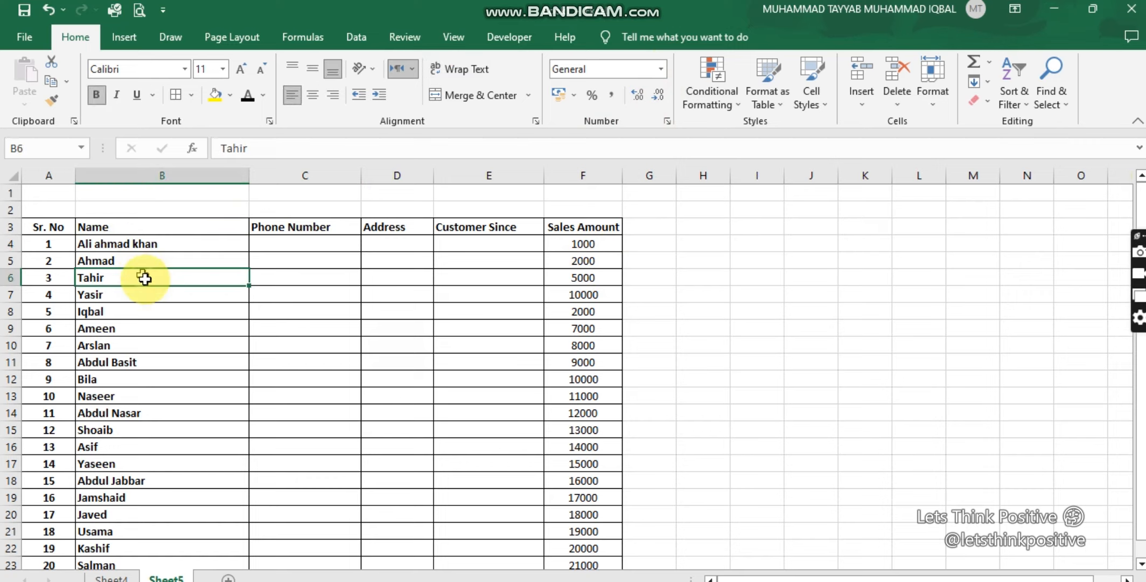
{"action": "left_click", "coordinate": [131, 247]}
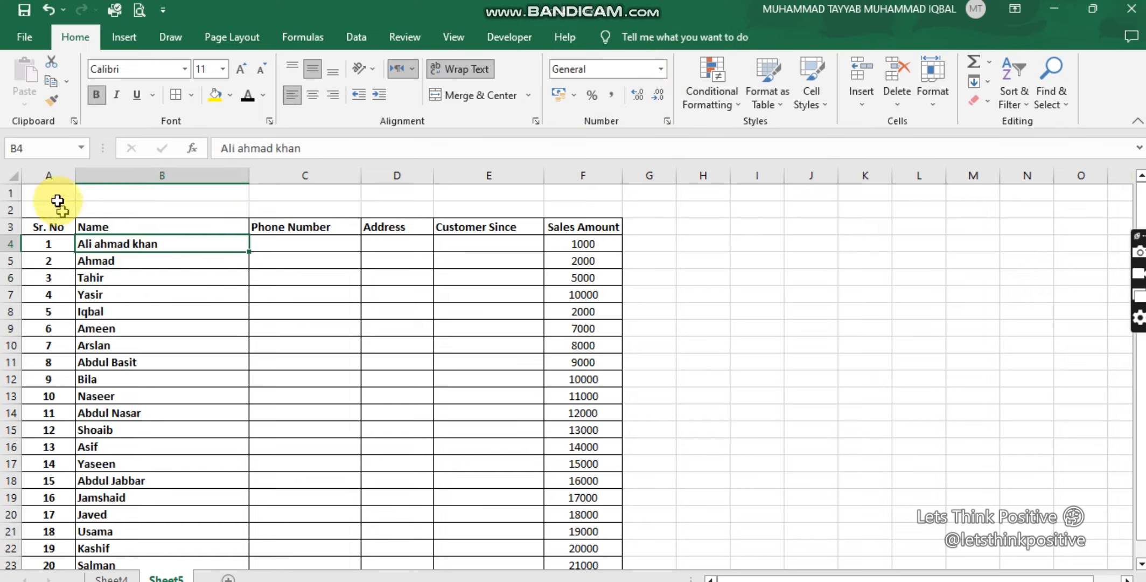
{"action": "left_click", "coordinate": [47, 170]}
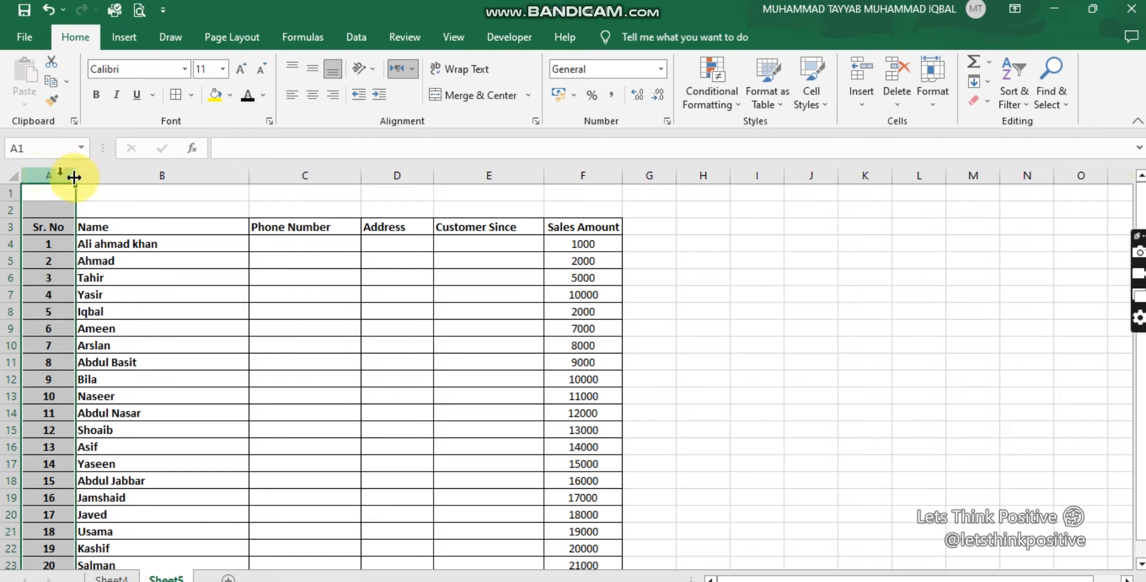
{"action": "left_click", "coordinate": [98, 170]}
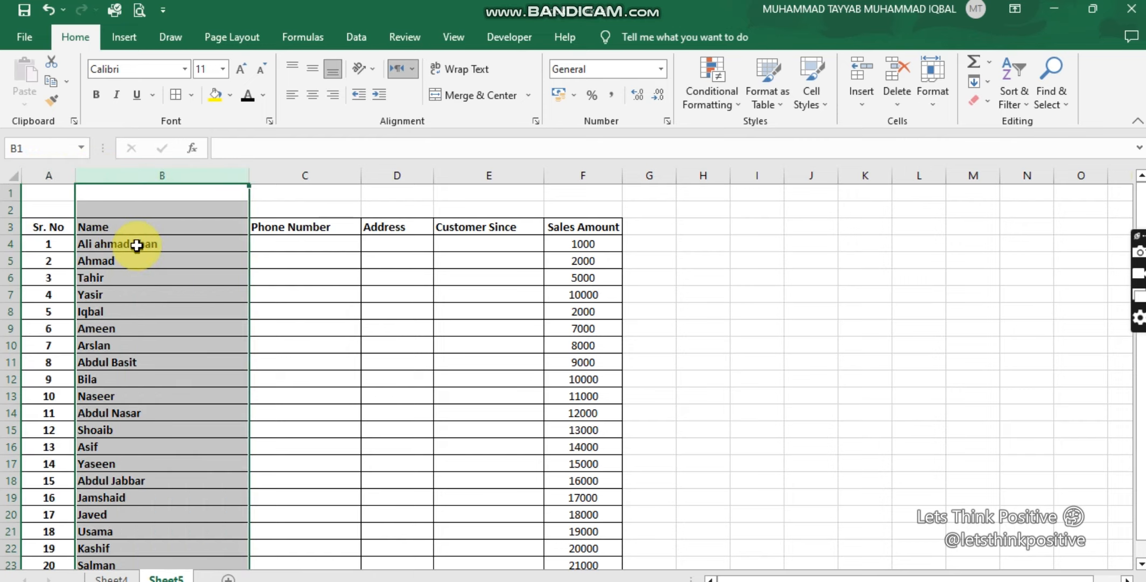
{"action": "left_click", "coordinate": [323, 172]}
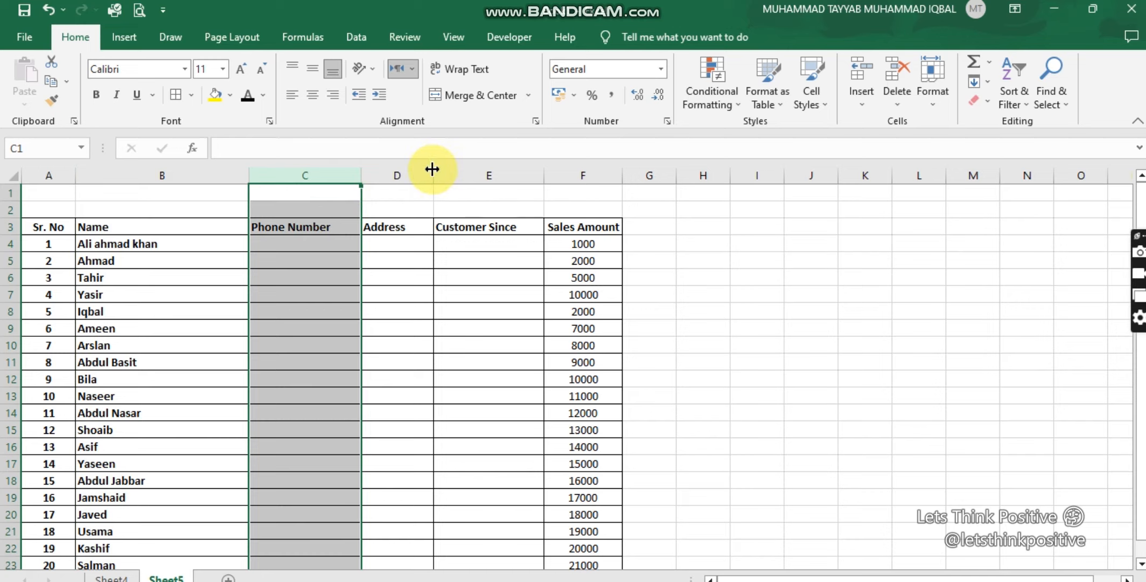
Step: Widen the Address column slightly
{"action": "left_click_drag", "start_coordinate": [433, 169], "coordinate": [457, 169]}
{"action": "left_click", "coordinate": [409, 243]}
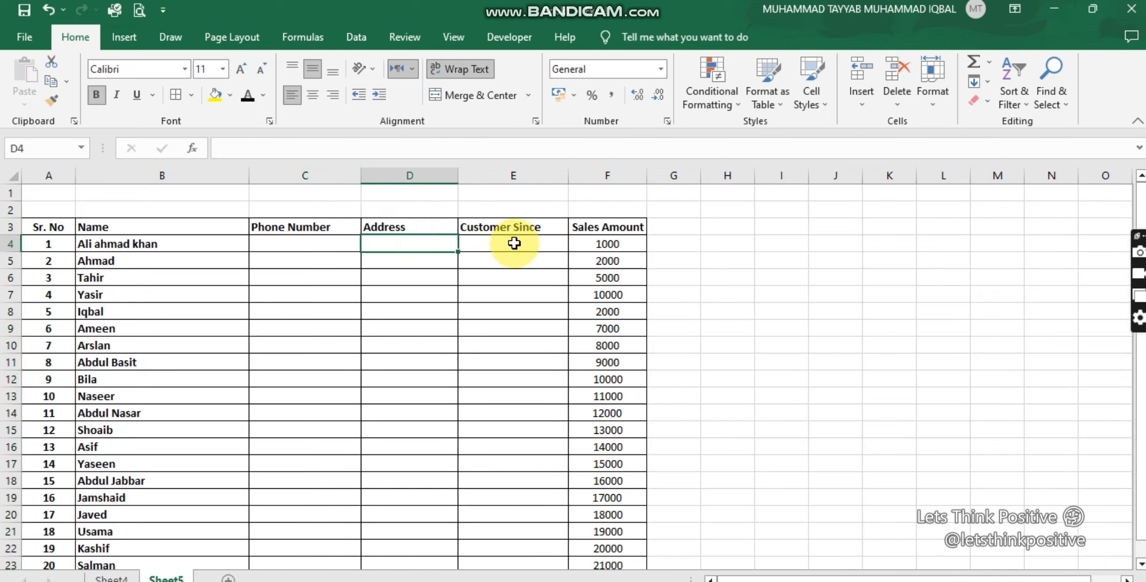
Step: Rename the header in E3 to "Customer Since Date" and widen column E to fit it
{"action": "left_click", "coordinate": [520, 227]}
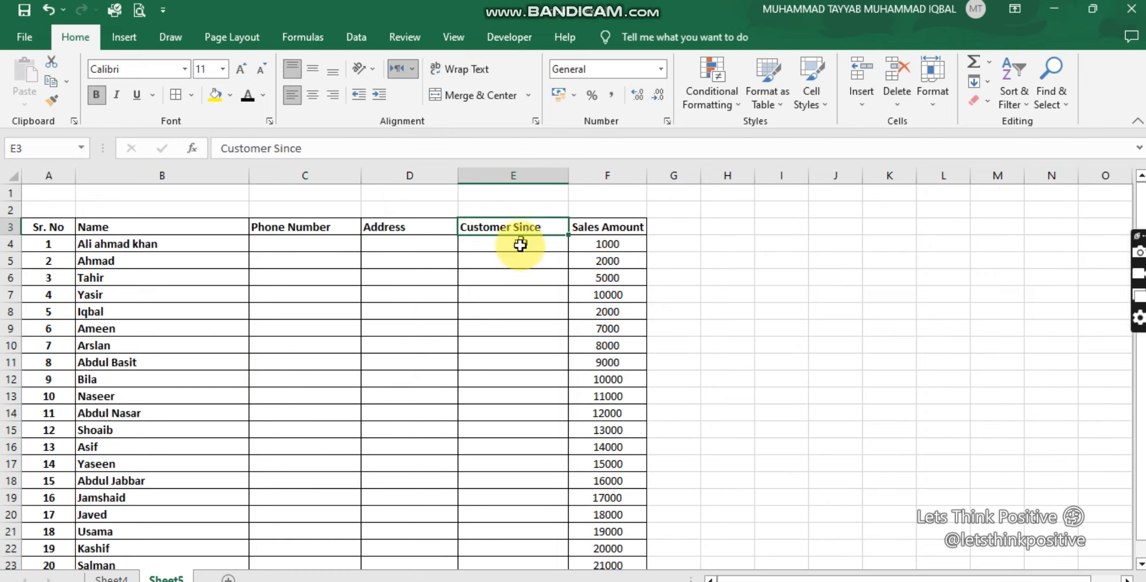
{"action": "left_click", "coordinate": [517, 243]}
{"action": "double_click", "coordinate": [551, 225]}
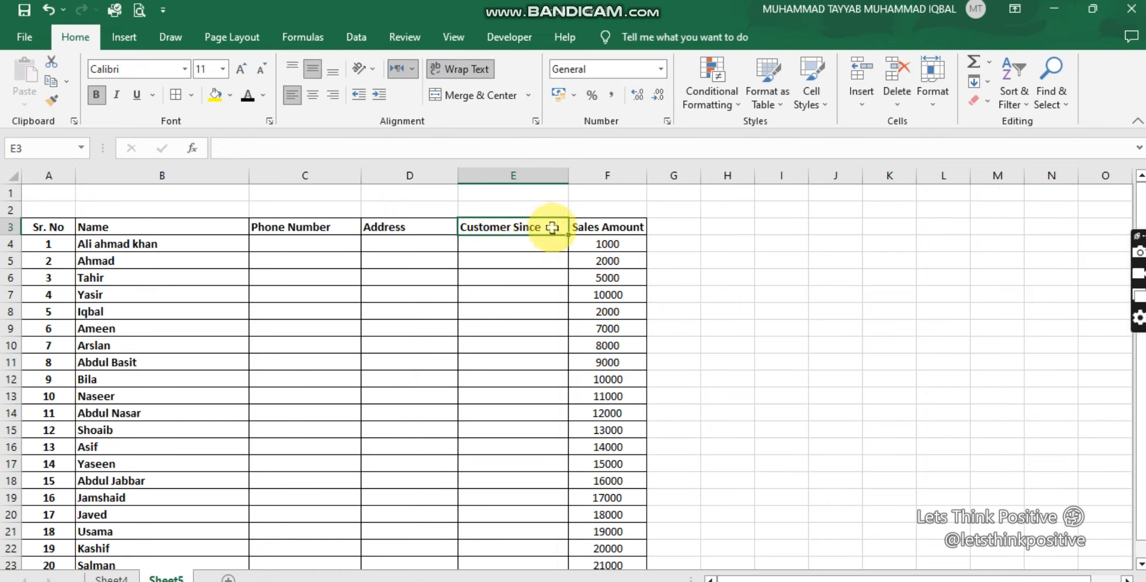
{"action": "type", "text": "D"}
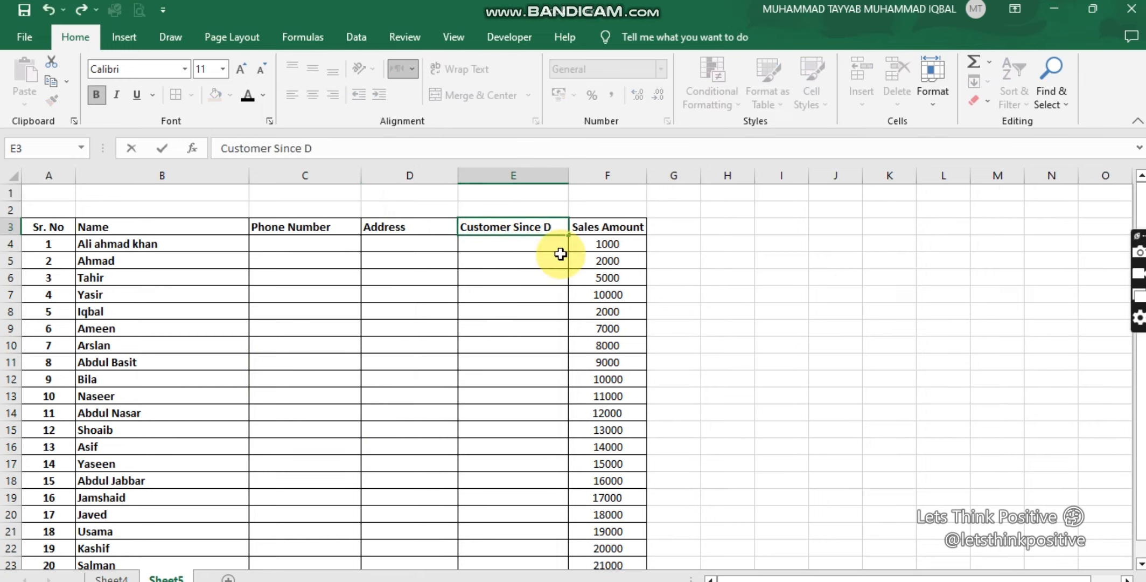
{"action": "type", "text": "ate"}
{"action": "key", "text": "Return"}
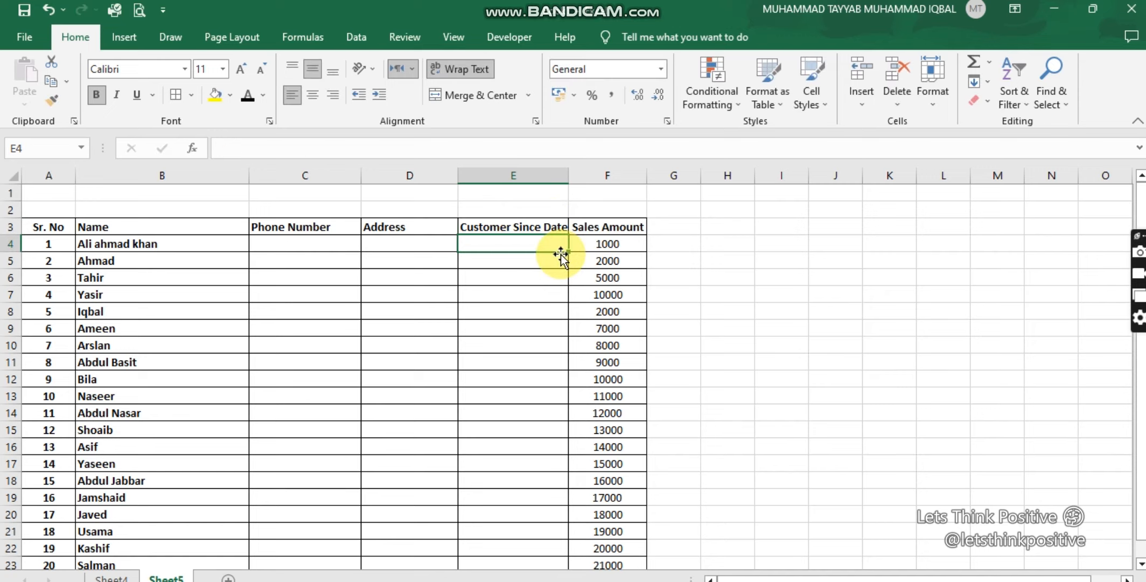
{"action": "left_click_drag", "start_coordinate": [569, 182], "coordinate": [588, 179]}
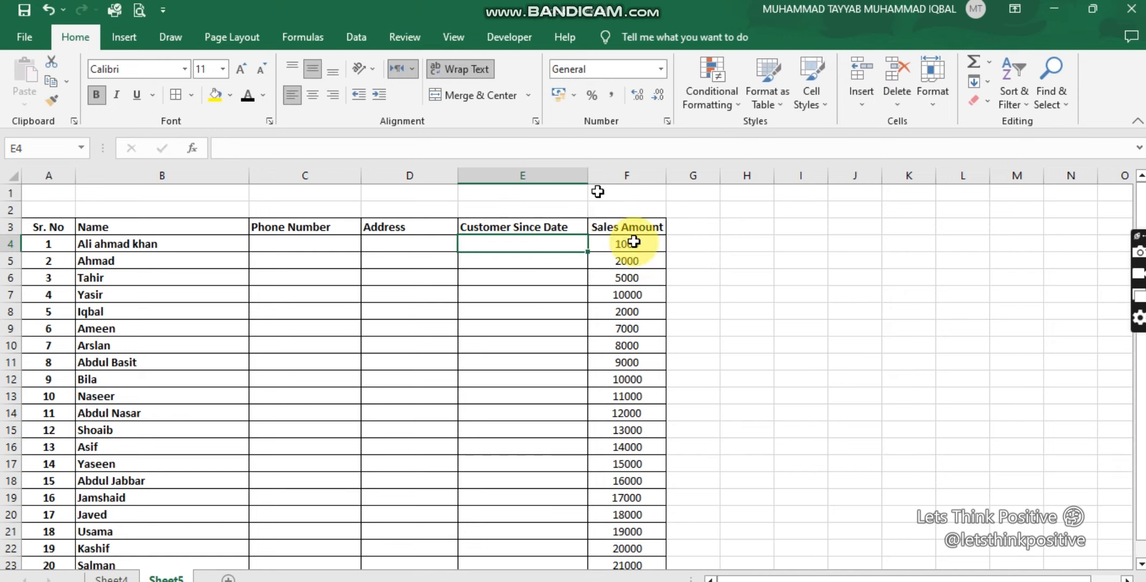
Step: Format the Sales Amount values in F4:F23 with the Number format
{"action": "left_click", "coordinate": [641, 244]}
{"action": "left_click_drag", "start_coordinate": [652, 311], "coordinate": [649, 296]}
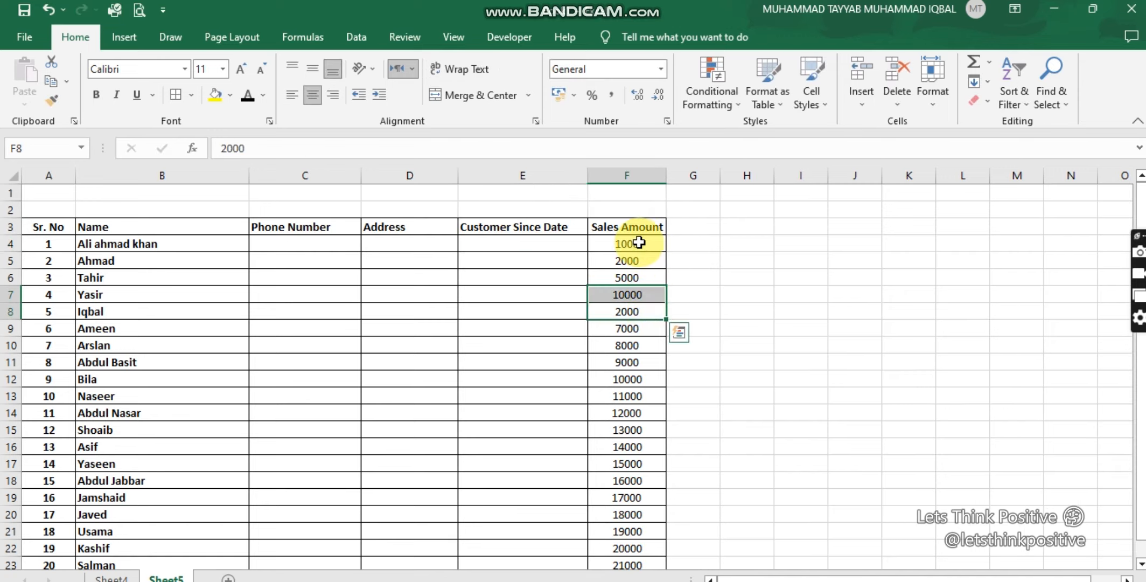
{"action": "left_click_drag", "start_coordinate": [640, 244], "coordinate": [648, 526]}
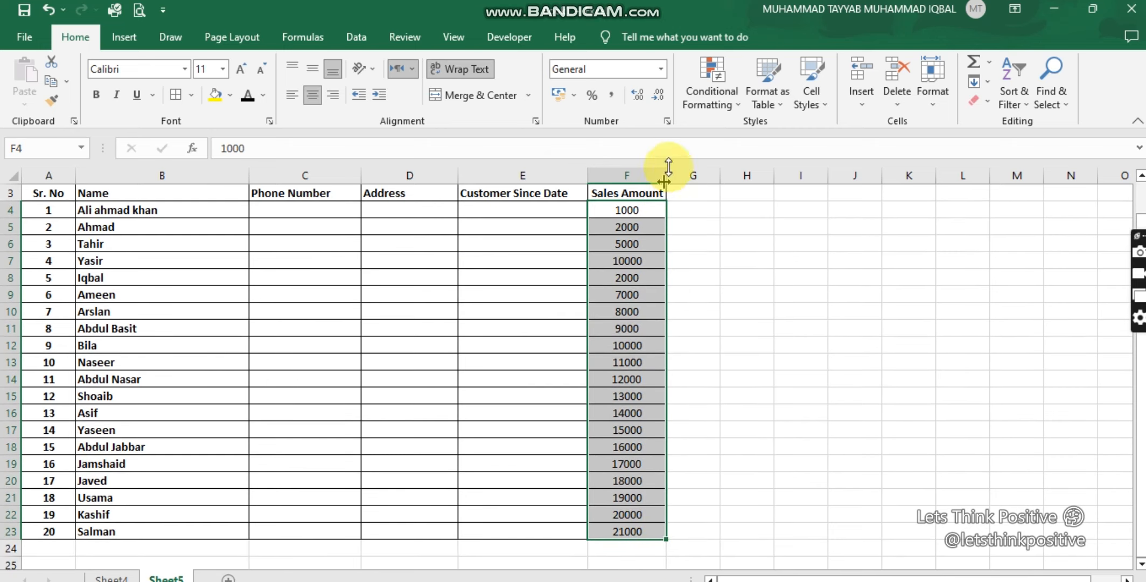
{"action": "left_click", "coordinate": [661, 69]}
{"action": "left_click", "coordinate": [628, 138]}
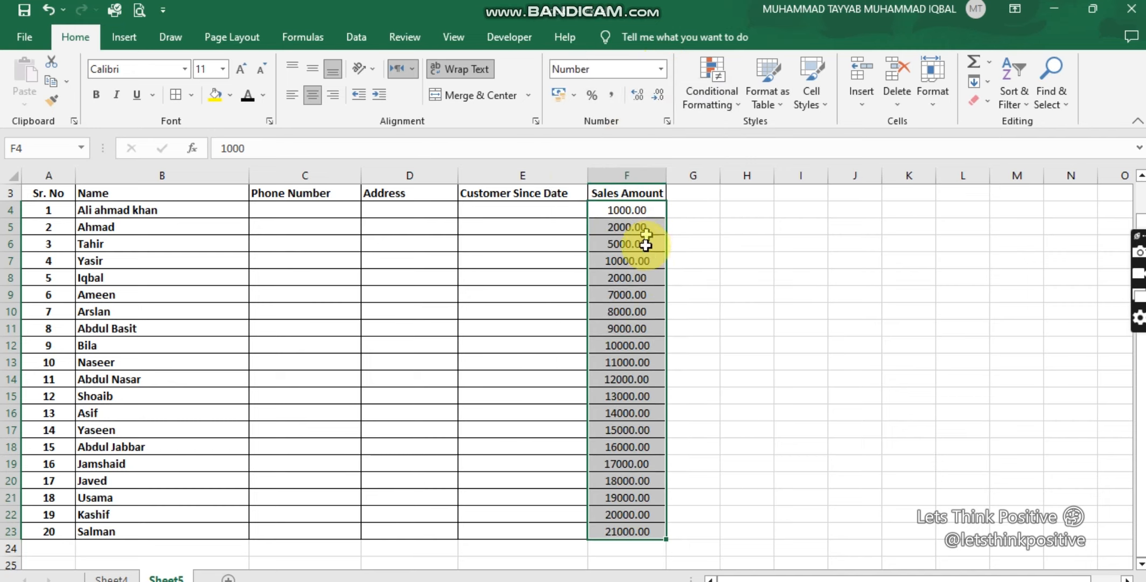
Step: Apply the Currency format to the sales amounts, and switch them to the € Euro (€ 123) accounting format
{"action": "left_click", "coordinate": [659, 70]}
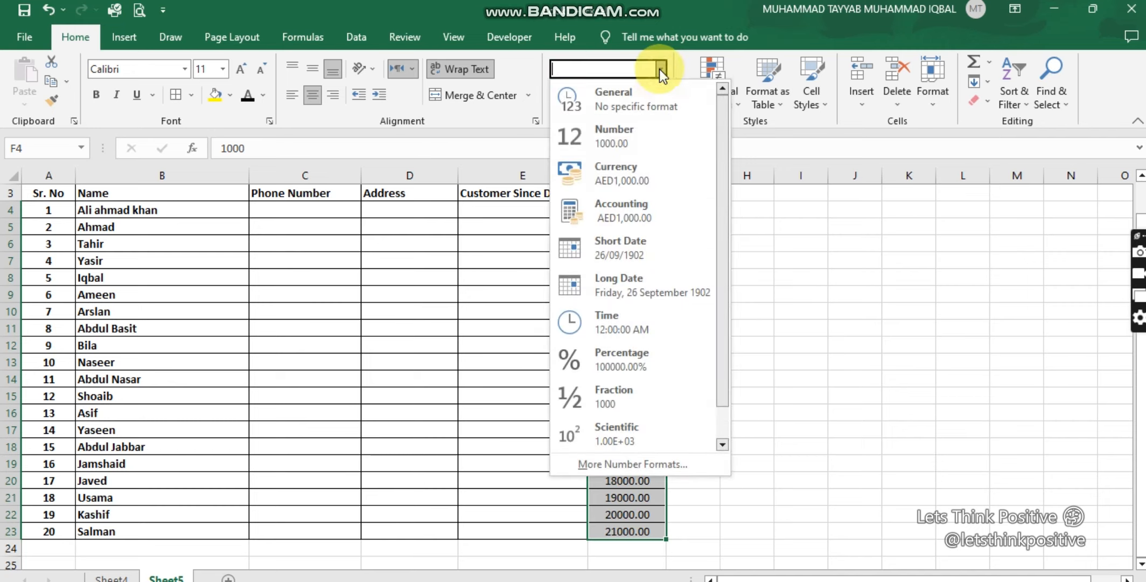
{"action": "left_click", "coordinate": [626, 181]}
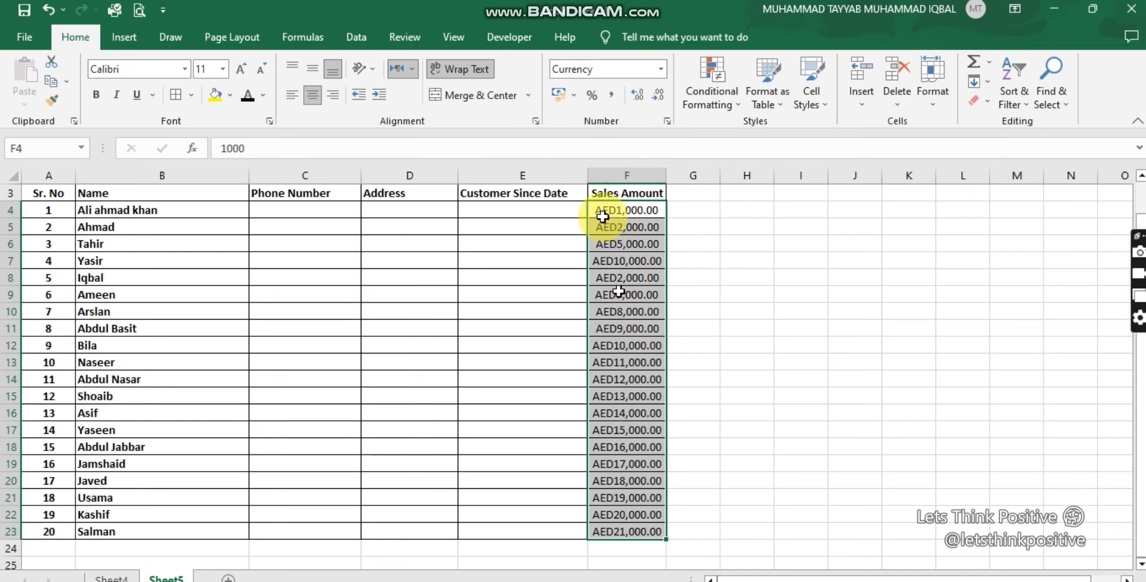
{"action": "left_click", "coordinate": [575, 97]}
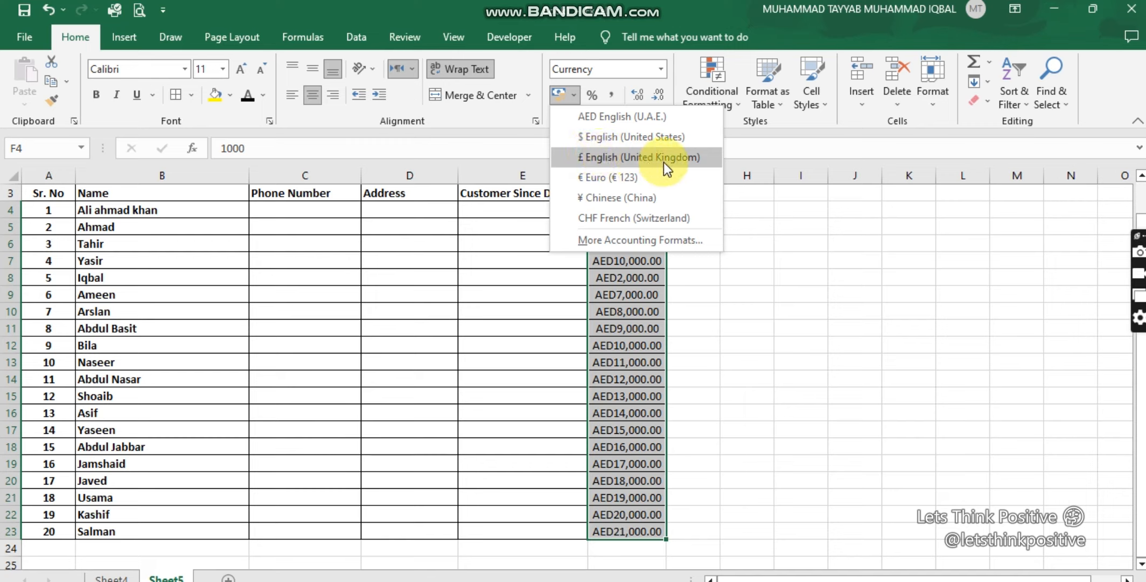
{"action": "left_click", "coordinate": [608, 177]}
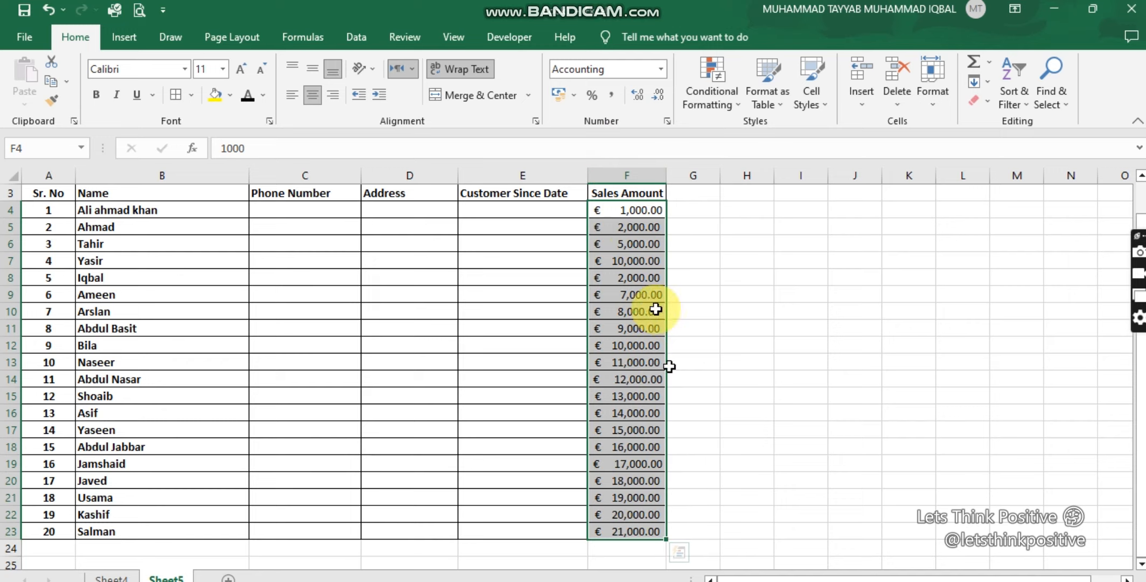
{"action": "right_click", "coordinate": [597, 232]}
{"action": "left_click", "coordinate": [518, 261]}
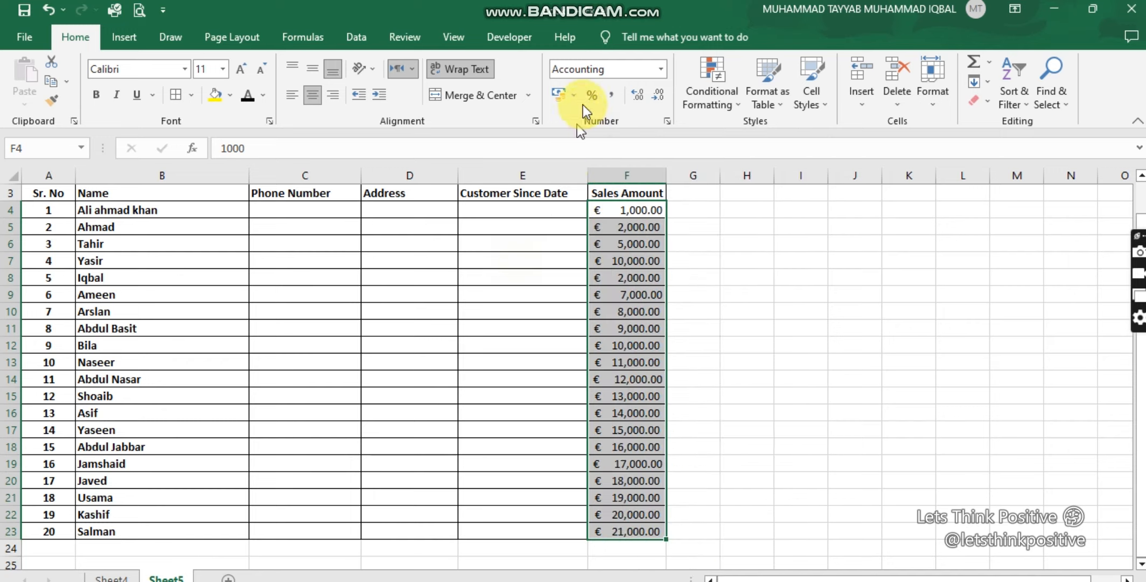
Step: Look through the currency symbols offered for the Accounting category and the general number formats without applying any
{"action": "left_click", "coordinate": [574, 92]}
{"action": "left_click", "coordinate": [626, 241]}
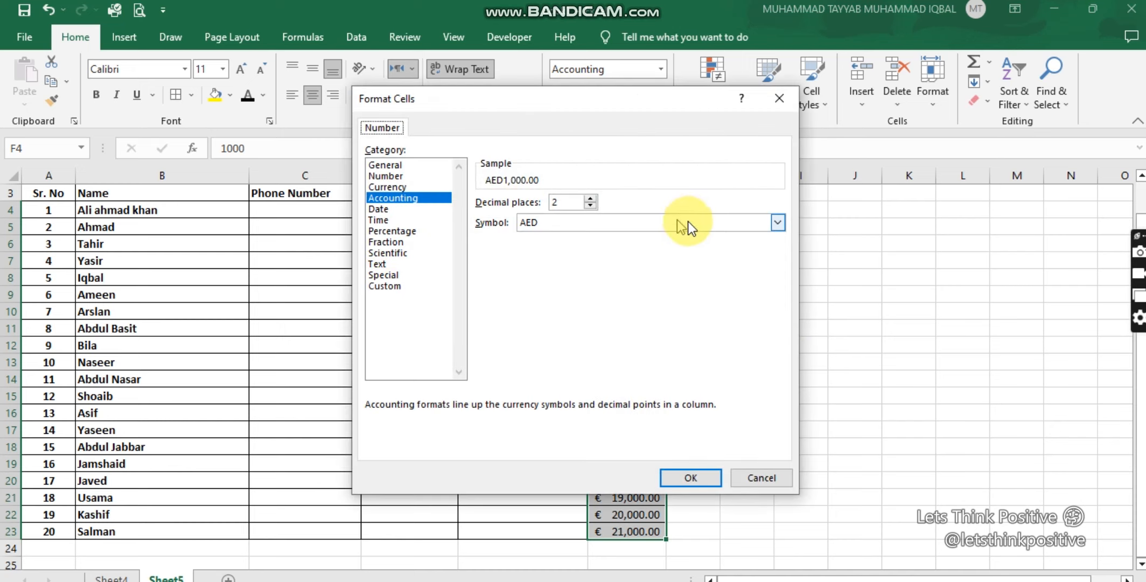
{"action": "left_click", "coordinate": [778, 222]}
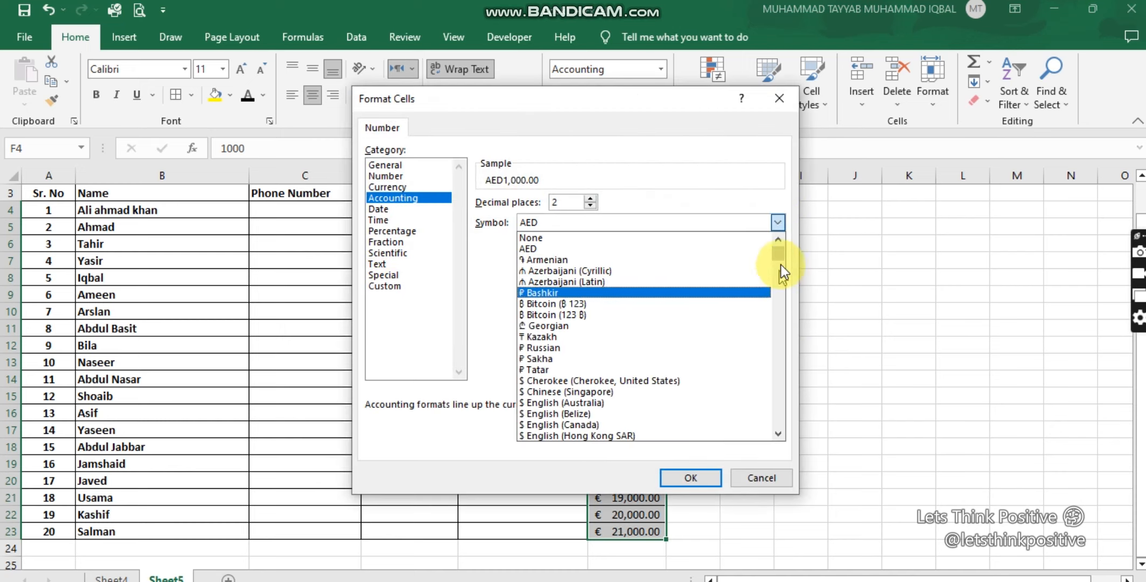
{"action": "left_click_drag", "start_coordinate": [781, 264], "coordinate": [767, 230]}
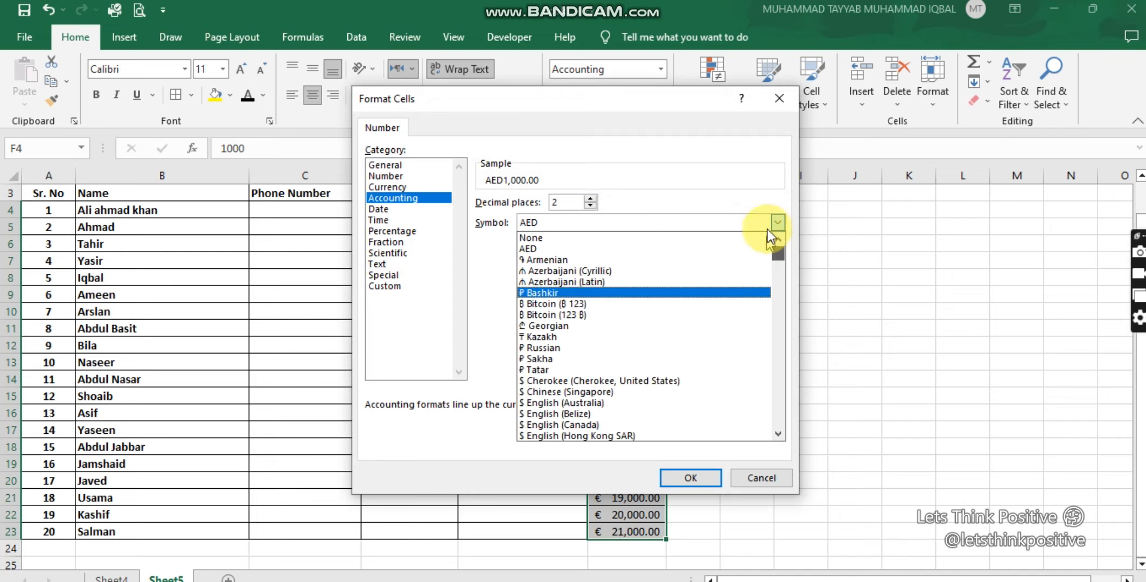
{"action": "left_click", "coordinate": [783, 98]}
{"action": "left_click", "coordinate": [784, 94]}
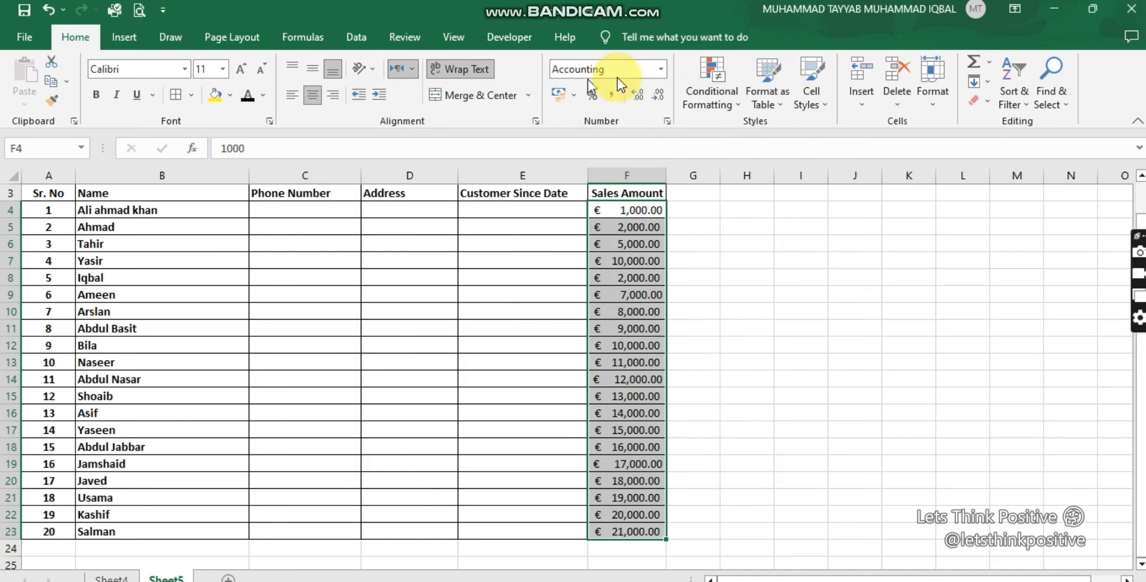
{"action": "left_click", "coordinate": [660, 68]}
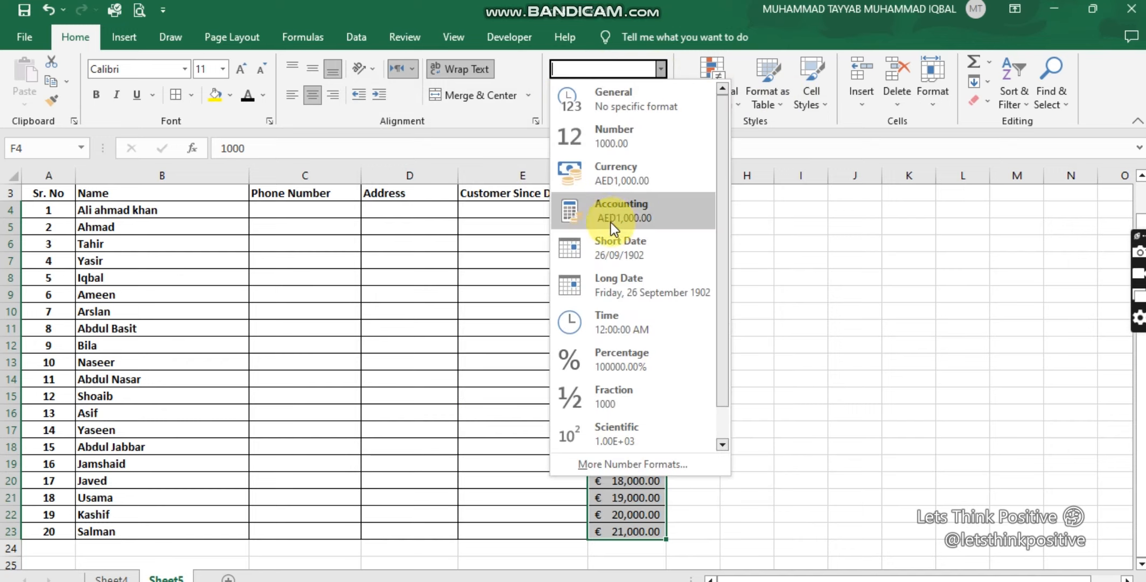
{"action": "left_click", "coordinate": [790, 296]}
Step: Enter 1 February as the first customer's Customer Since Date in E4
{"action": "left_click", "coordinate": [519, 210]}
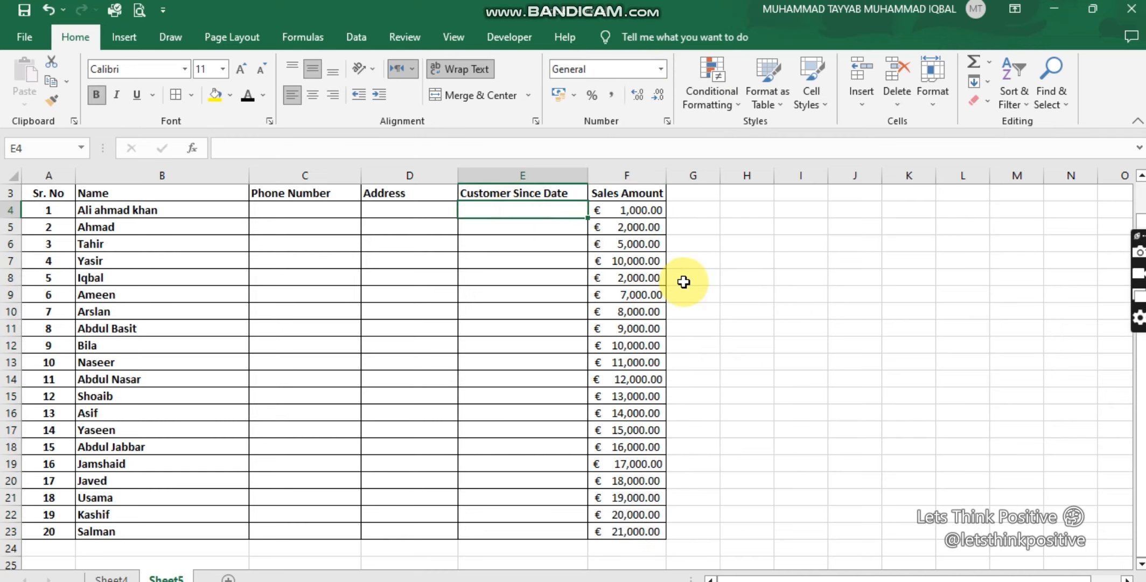
{"action": "type", "text": "010"}
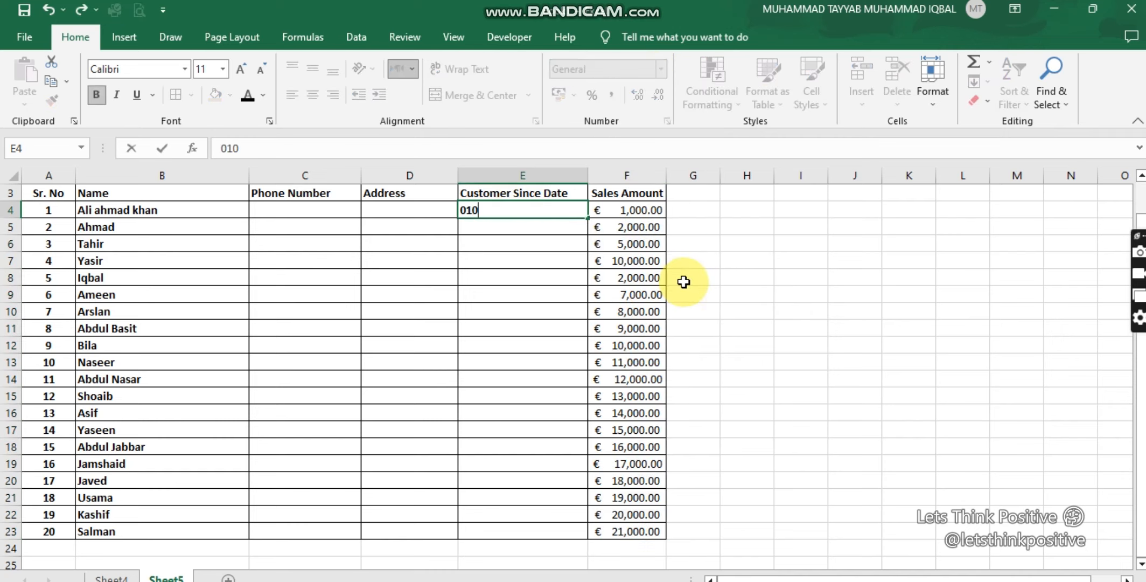
{"action": "key", "text": "BackSpace"}
{"action": "key", "text": "Return"}
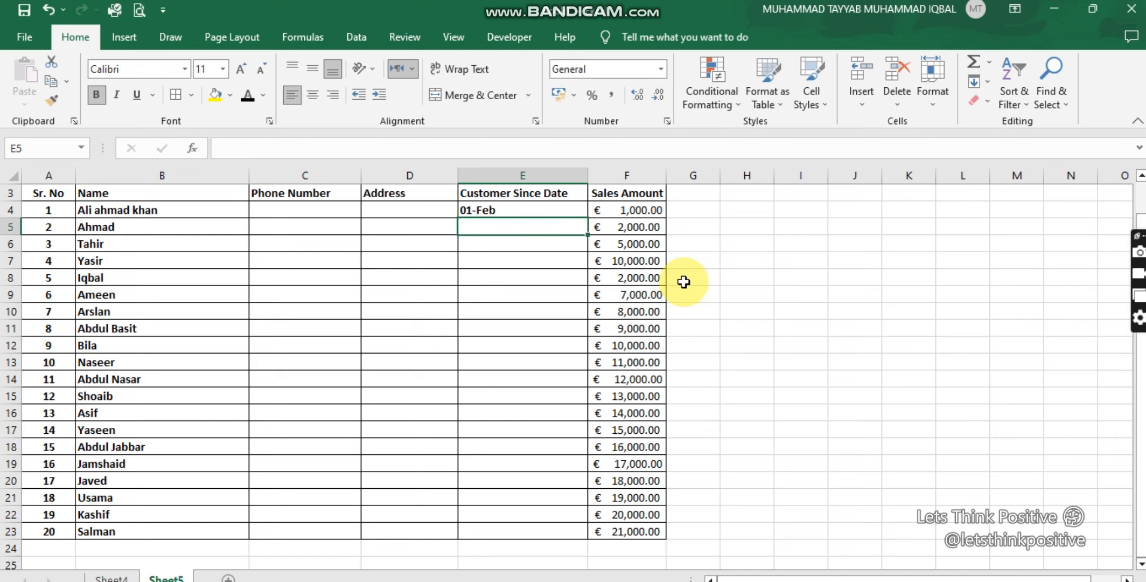
Step: Apply the Short Date format to the date in E4
{"action": "key", "text": "Up"}
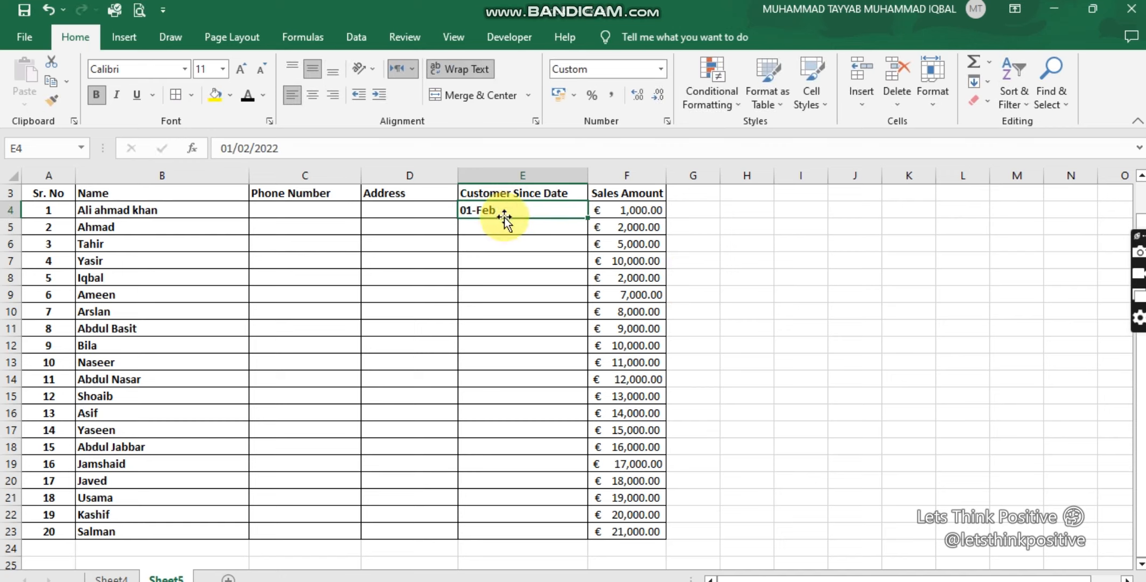
{"action": "left_click", "coordinate": [501, 258]}
{"action": "left_click", "coordinate": [500, 210]}
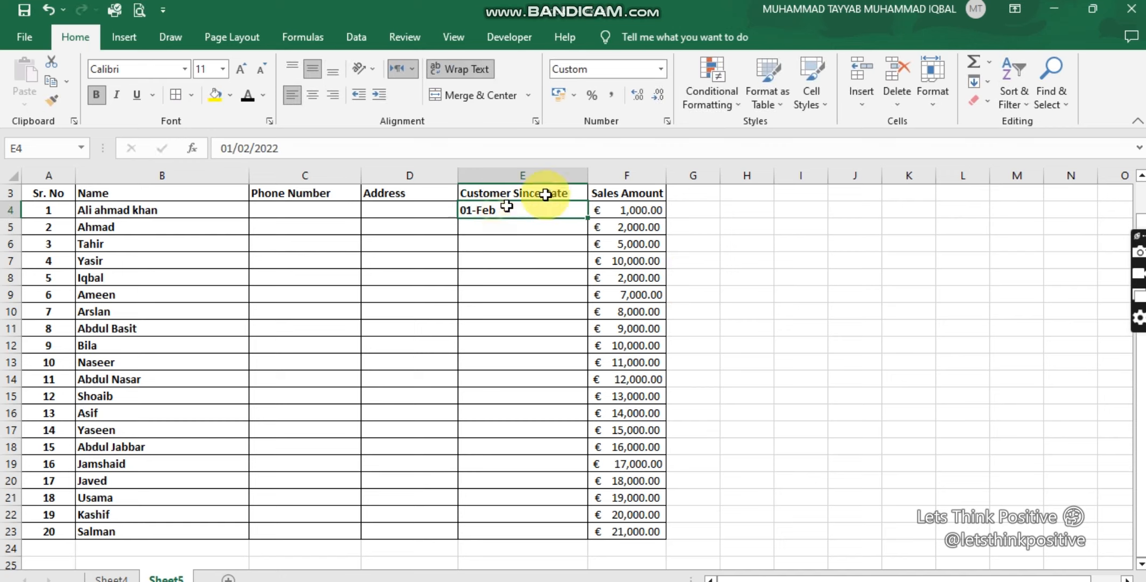
{"action": "left_click", "coordinate": [661, 69]}
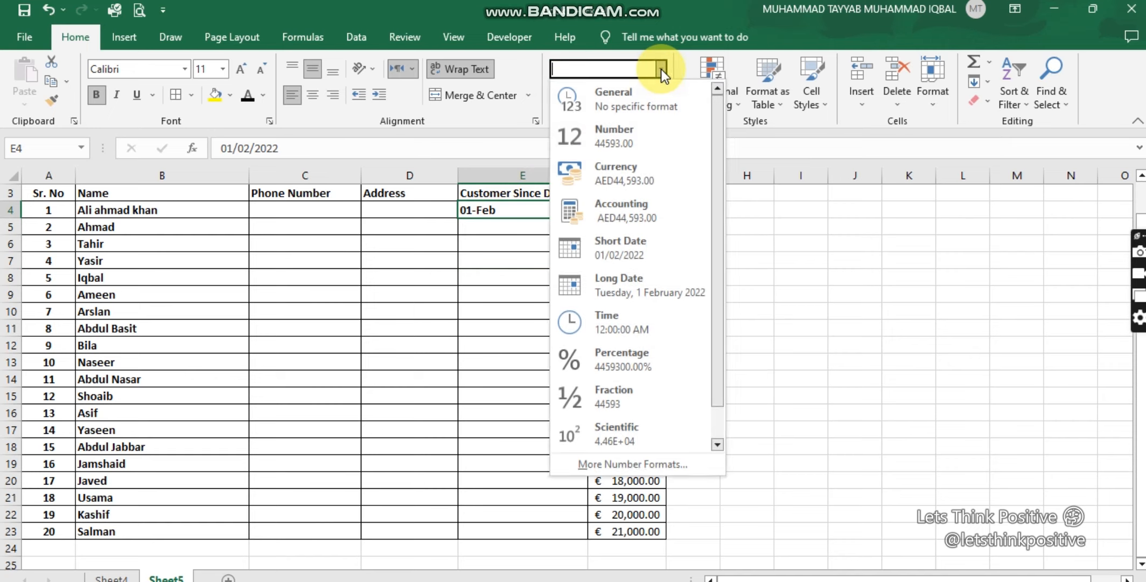
{"action": "left_click", "coordinate": [637, 258]}
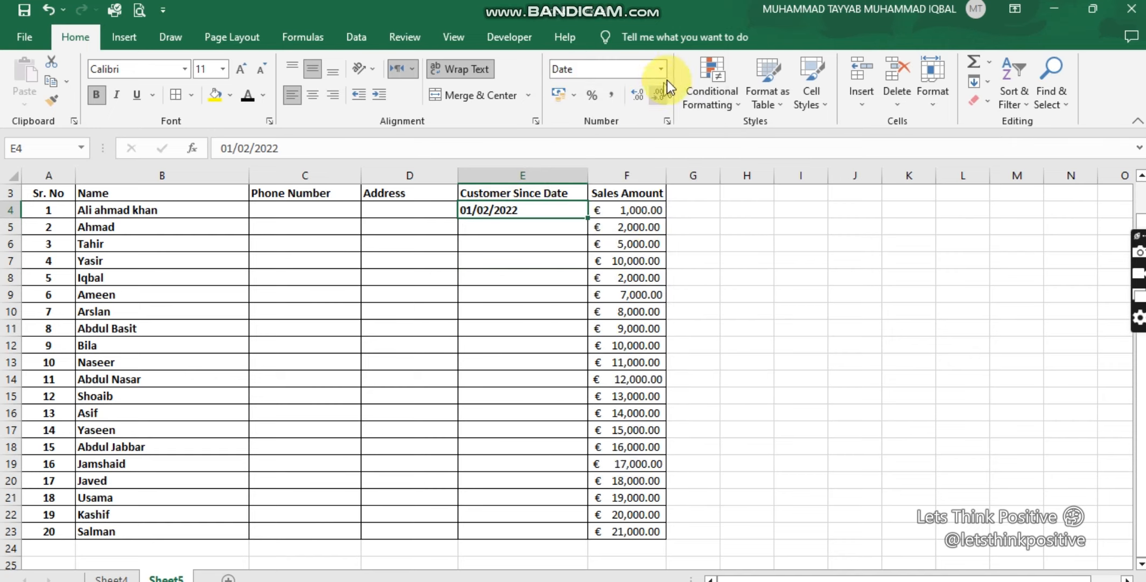
Step: Apply the Long Date format to the date in E4 and autofit the Customer Since Date column
{"action": "left_click", "coordinate": [663, 65]}
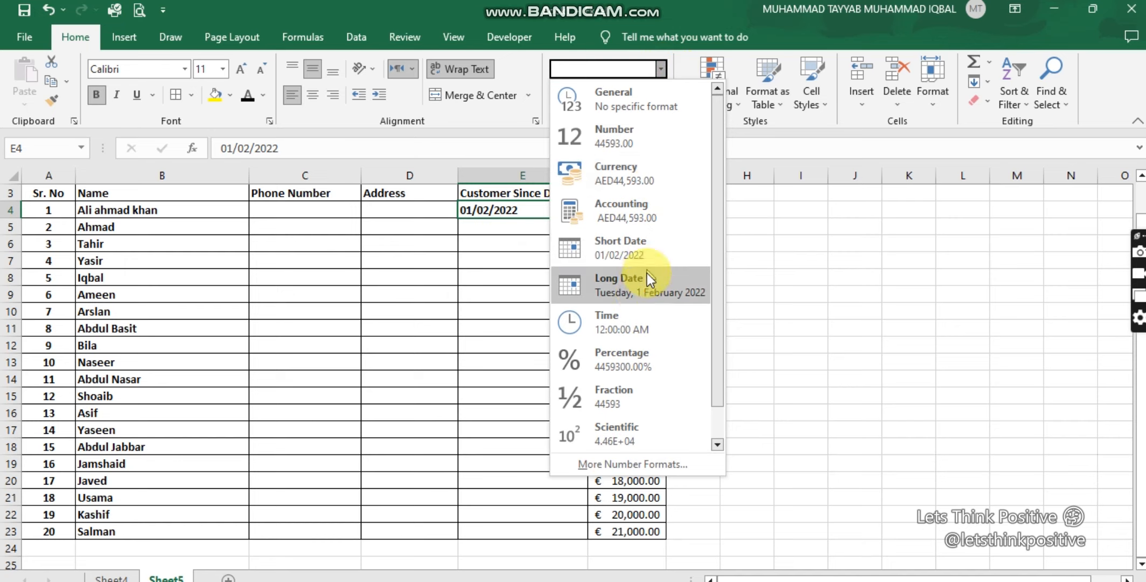
{"action": "left_click", "coordinate": [640, 292]}
{"action": "double_click", "coordinate": [587, 174]}
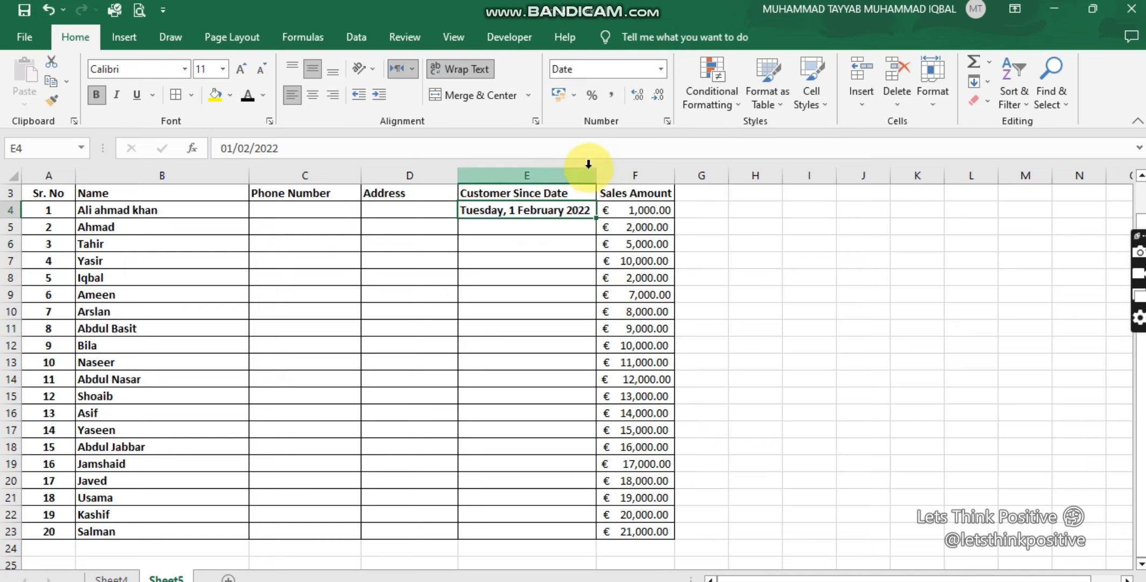
Step: Fill the Customer Since Date column with consecutive dates from E4 down to E23
{"action": "left_click", "coordinate": [536, 242]}
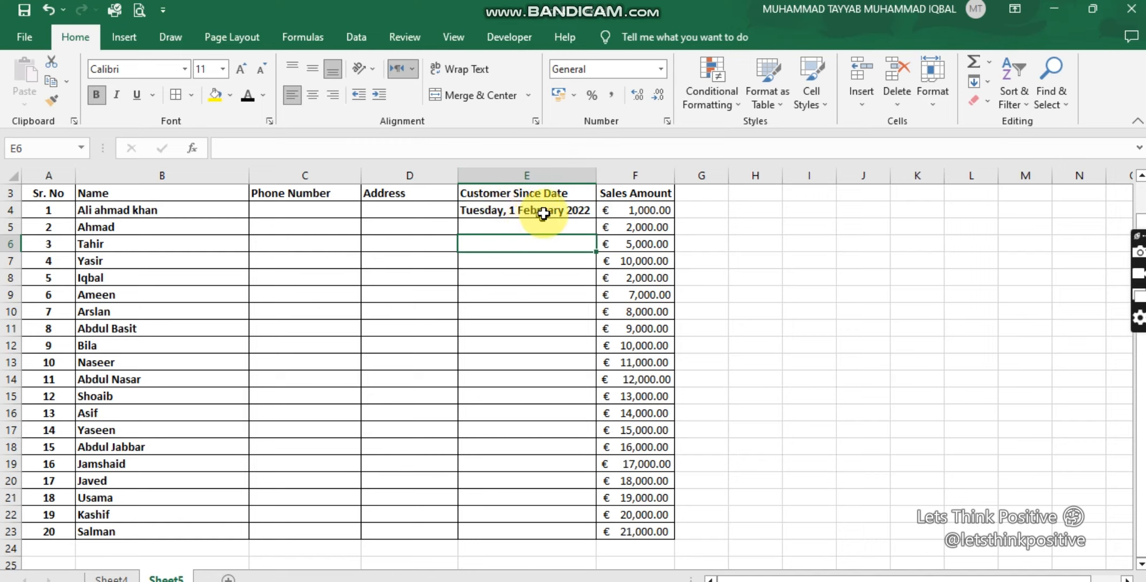
{"action": "left_click", "coordinate": [572, 211]}
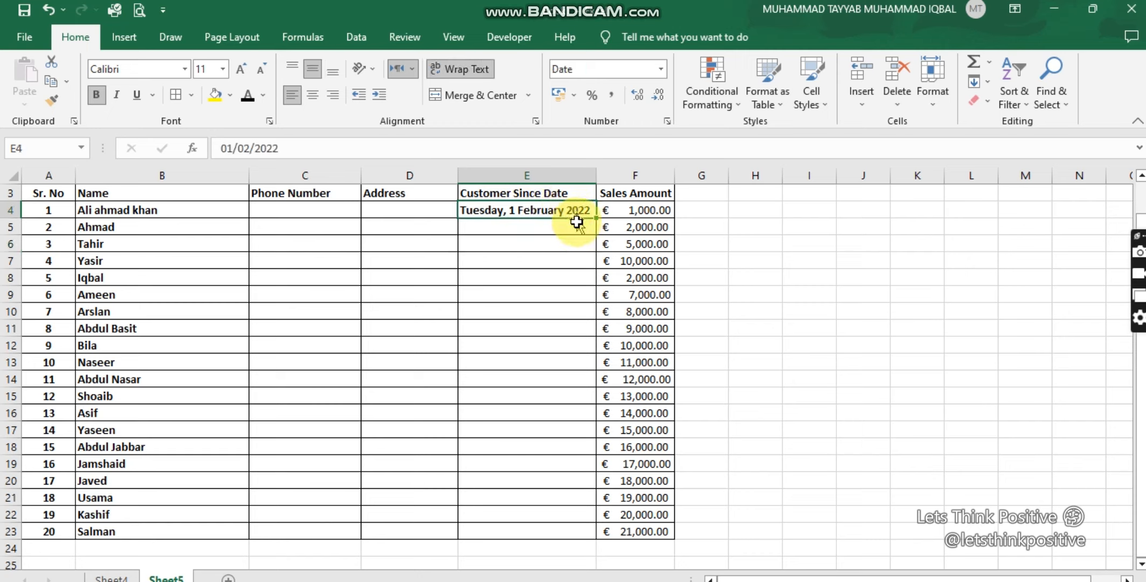
{"action": "left_click_drag", "start_coordinate": [593, 220], "coordinate": [578, 530]}
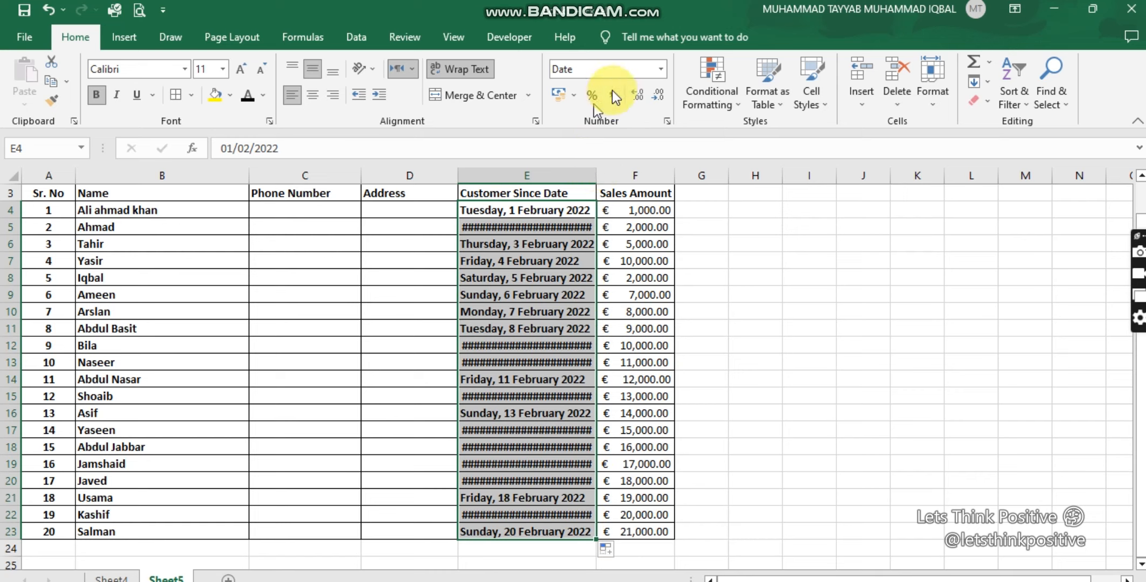
Step: Apply the Short Date format to the dates in E4:E23 and narrow the Customer Since Date column
{"action": "left_click", "coordinate": [664, 69]}
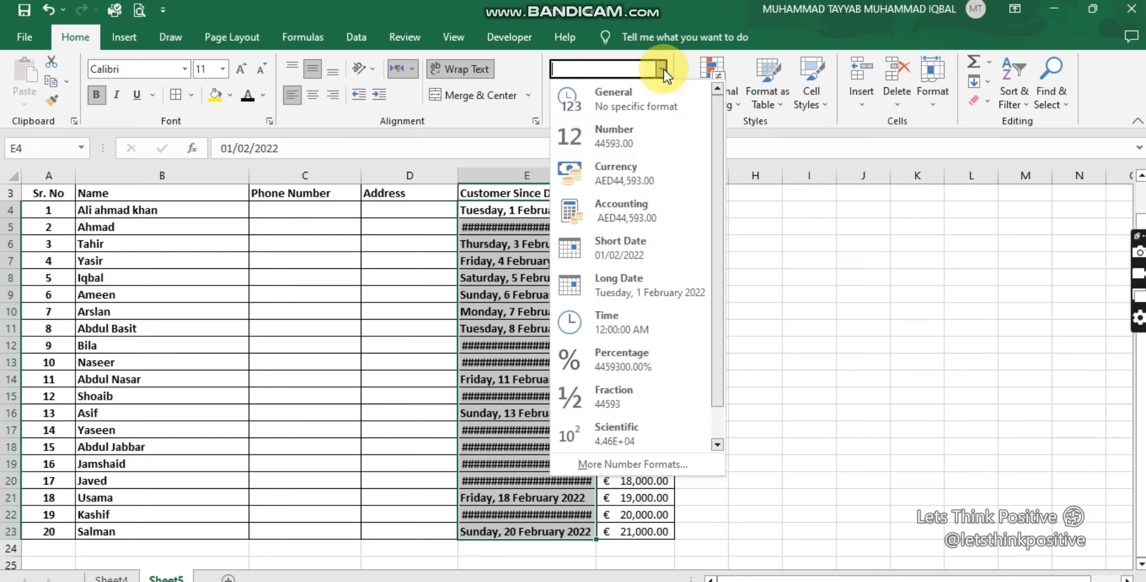
{"action": "left_click", "coordinate": [641, 243]}
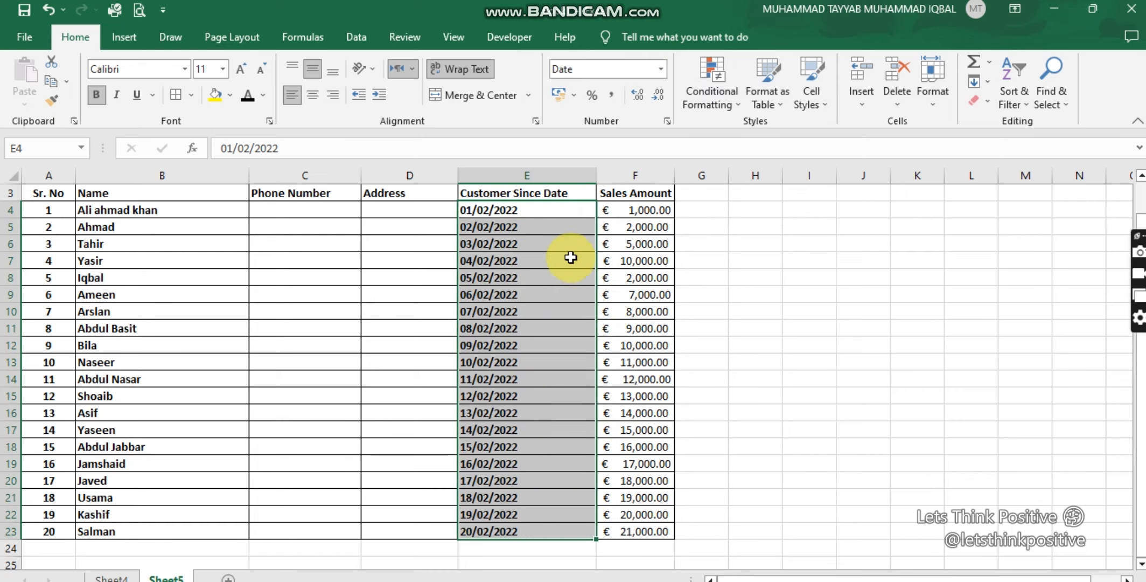
{"action": "left_click_drag", "start_coordinate": [597, 175], "coordinate": [536, 162]}
Step: Enter Pakistan and India as the first two customers' addresses in D4 and D5
{"action": "left_click", "coordinate": [388, 214]}
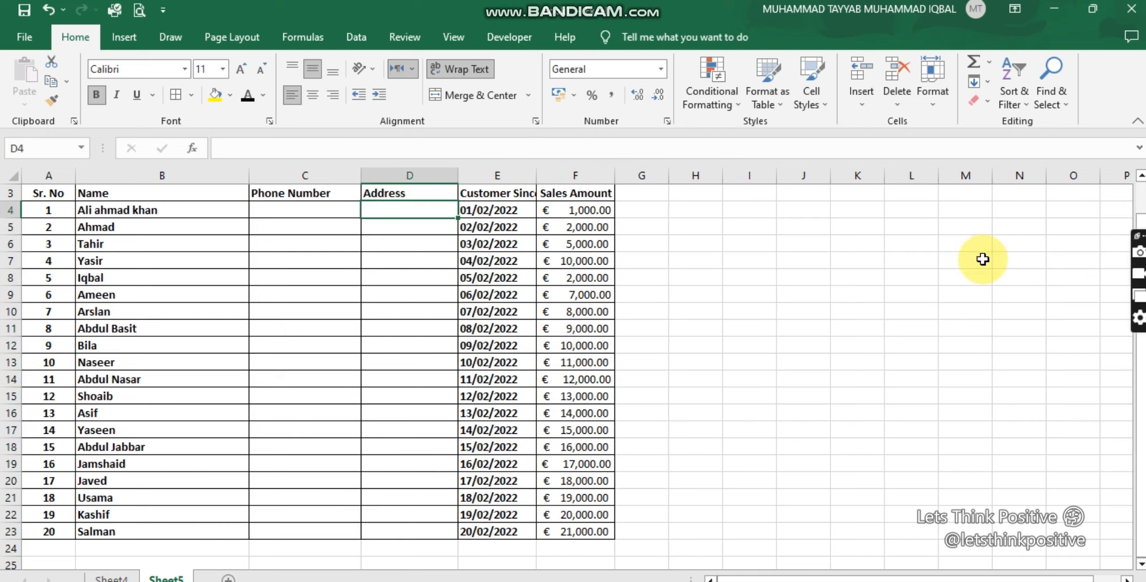
{"action": "type", "text": "Pakistan"}
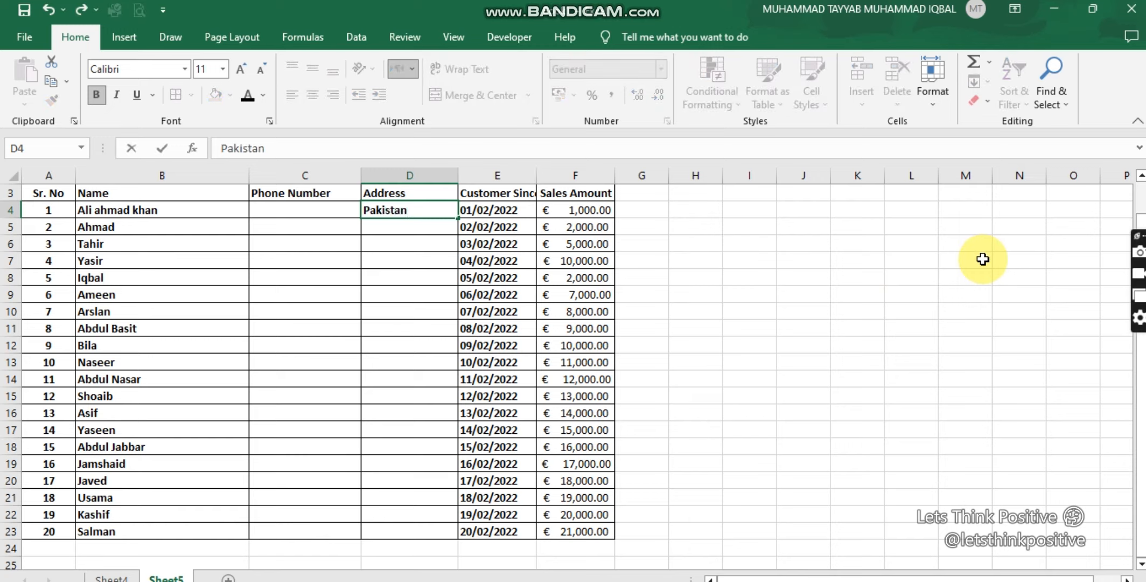
{"action": "key", "text": "Return"}
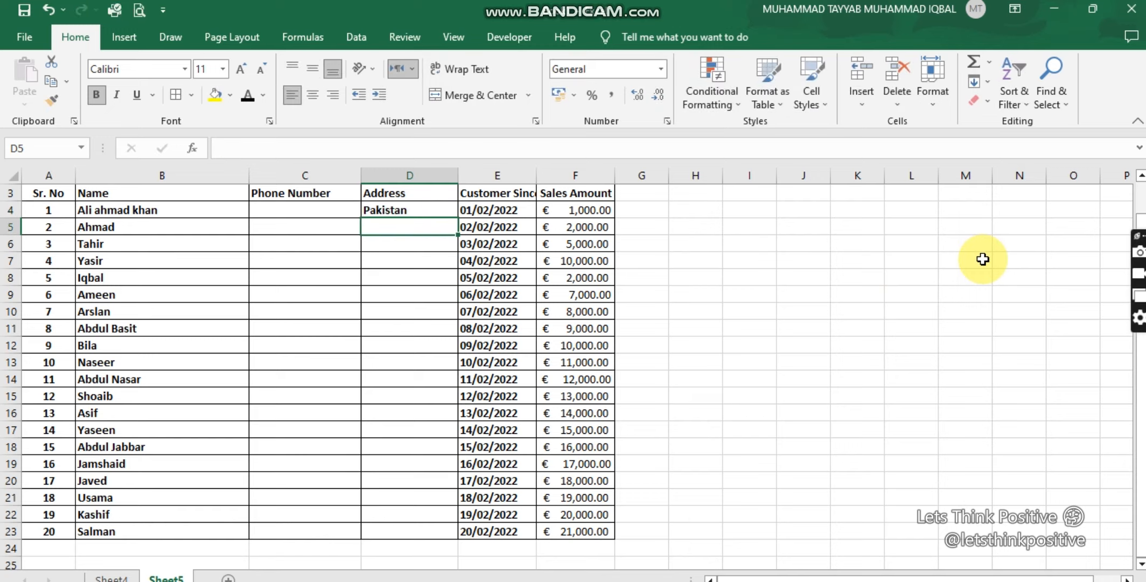
{"action": "type", "text": "India"}
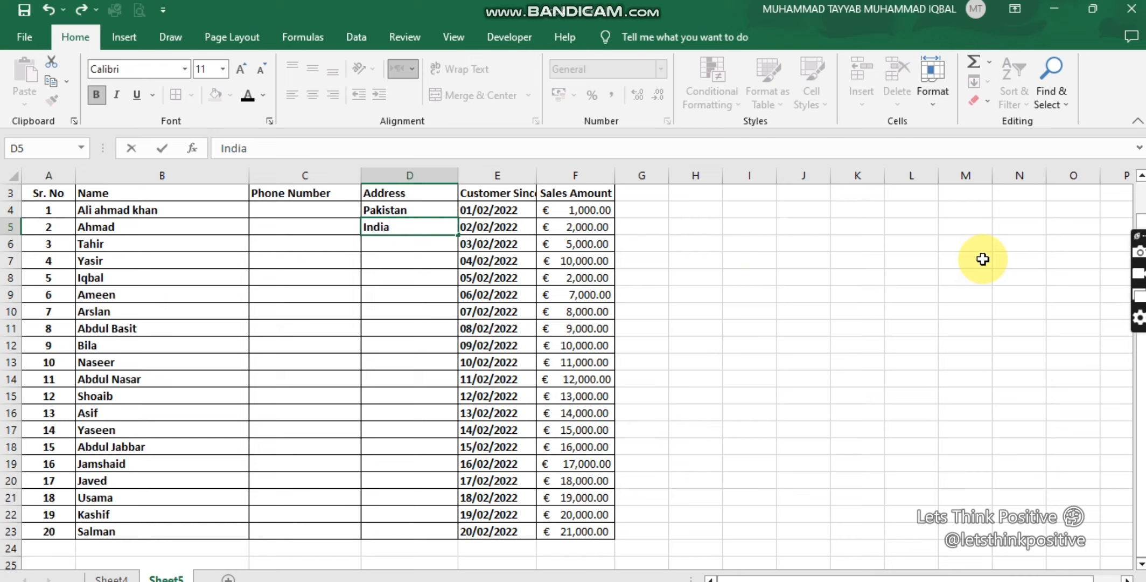
{"action": "key", "text": "Return"}
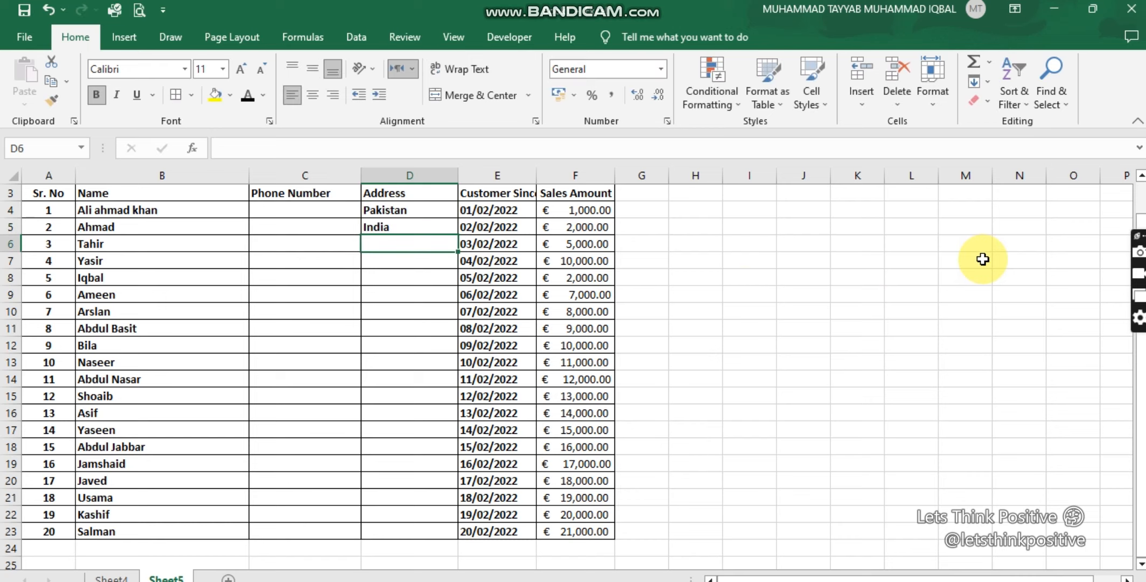
Step: Set the first three customers' addresses in D4:D6 to Lahore, Karachi and Faisalabad
{"action": "key", "text": "Up"}
{"action": "key", "text": "Up"}
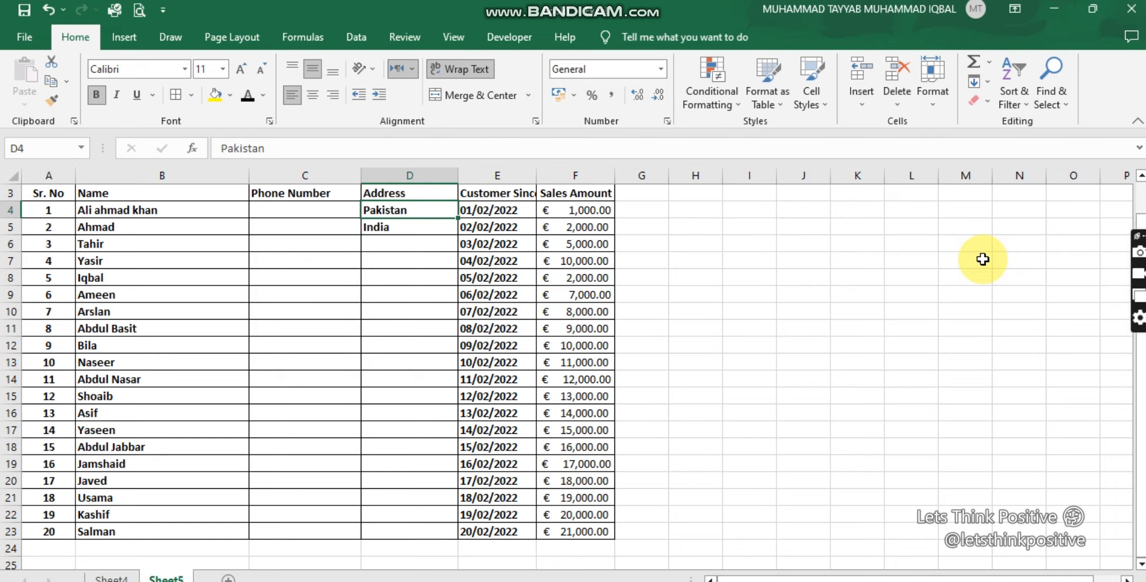
{"action": "type", "text": "la"}
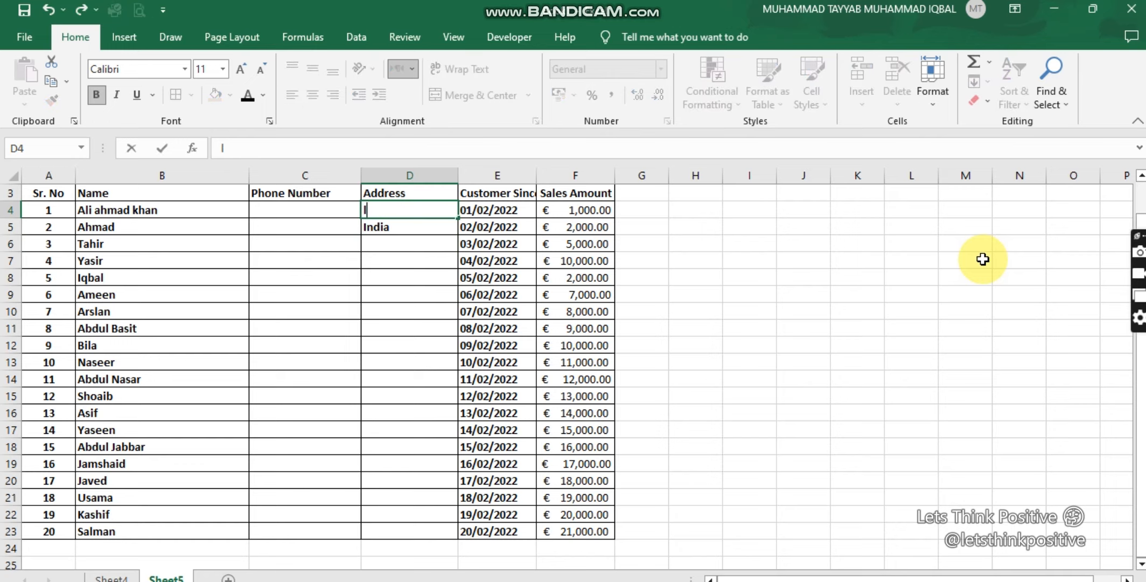
{"action": "key", "text": "BackSpace"}
{"action": "key", "text": "BackSpace"}
{"action": "type", "text": "Lahore"}
{"action": "key", "text": "Return"}
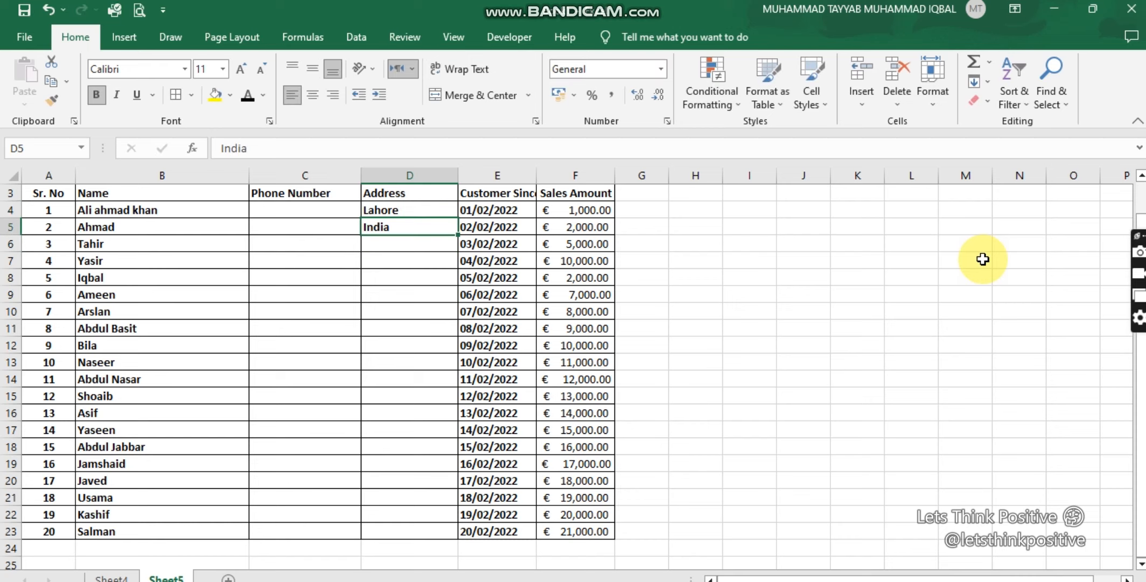
{"action": "type", "text": "Kara"}
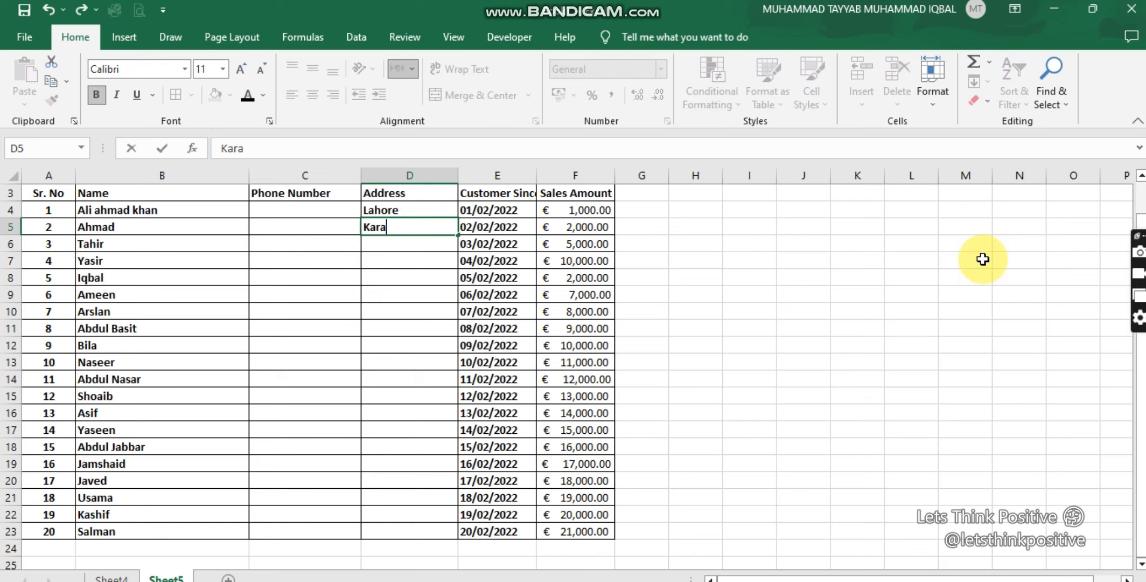
{"action": "type", "text": "chi"}
{"action": "key", "text": "Return"}
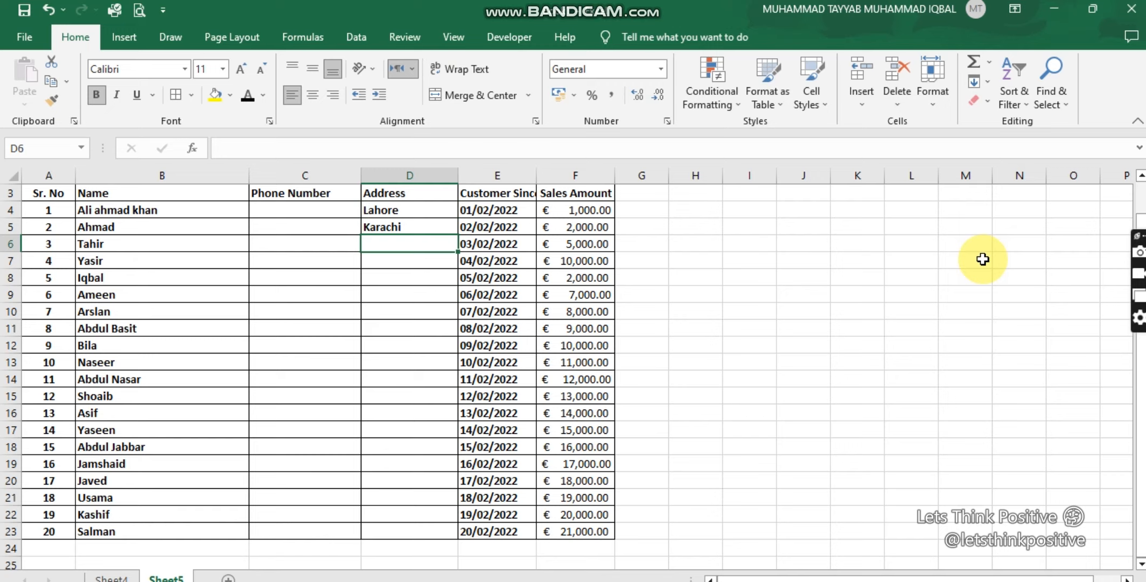
{"action": "type", "text": "Faisala"}
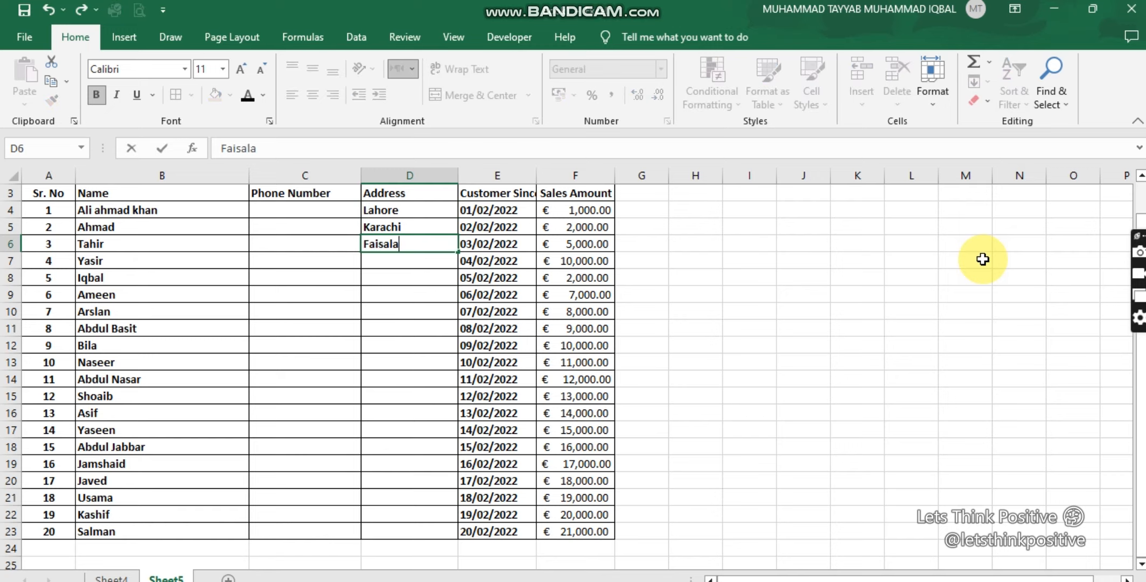
{"action": "type", "text": "bad"}
{"action": "key", "text": "Return"}
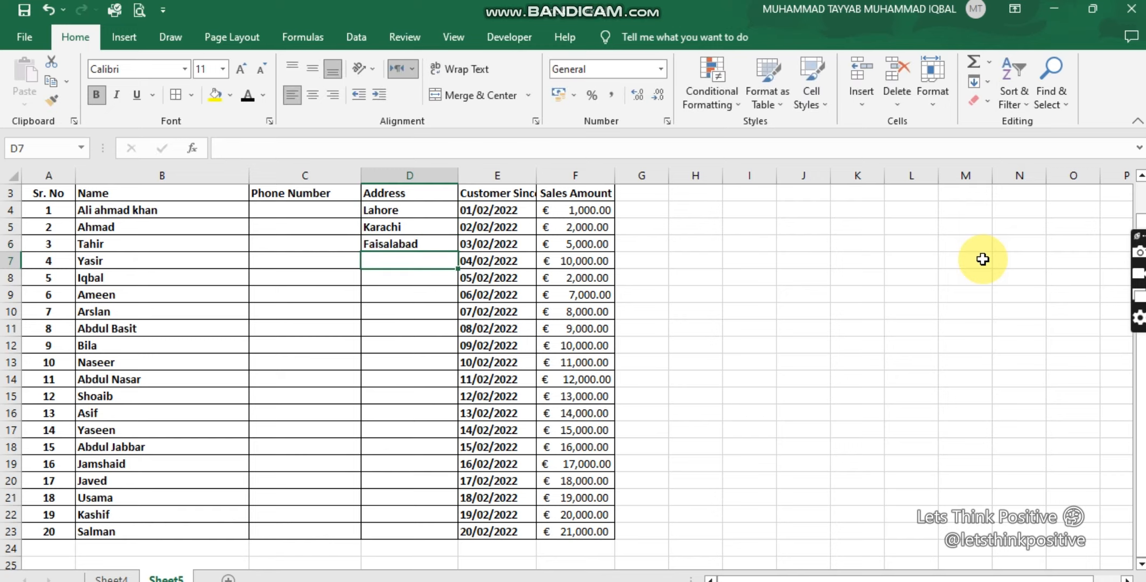
Step: Repeat the three cities in D4:D6 down the Address column to row 23 and widen the column slightly
{"action": "left_click_drag", "start_coordinate": [439, 211], "coordinate": [434, 242]}
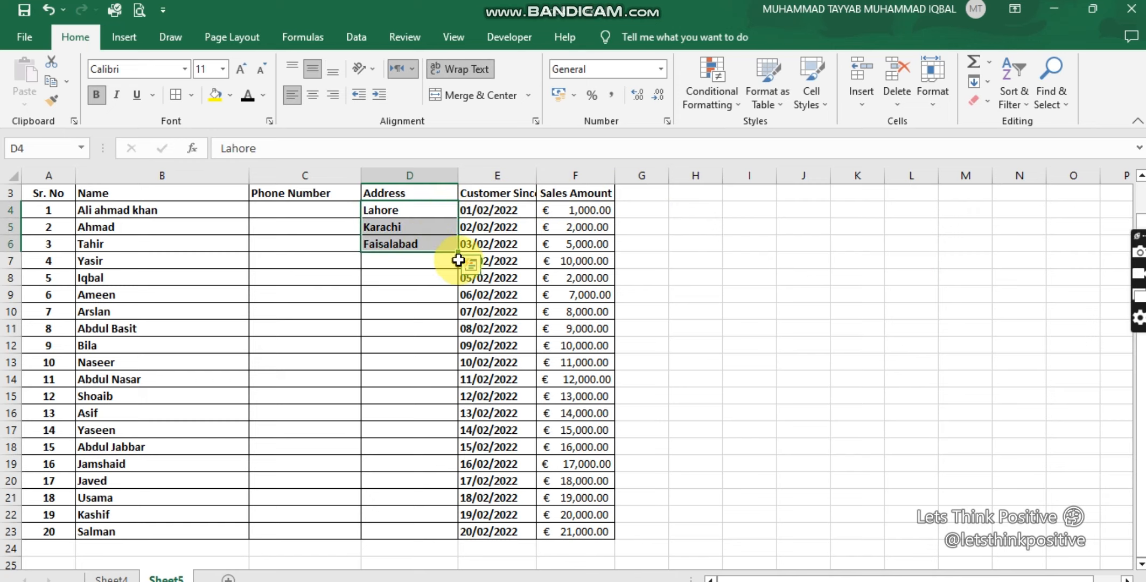
{"action": "left_click_drag", "start_coordinate": [452, 503], "coordinate": [446, 540]}
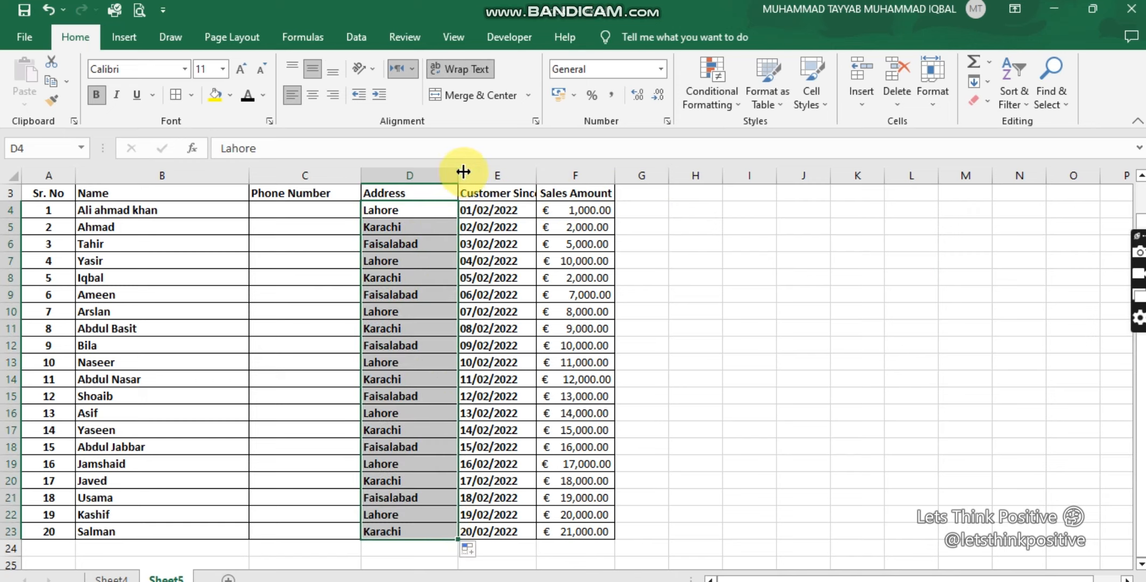
{"action": "left_click_drag", "start_coordinate": [458, 175], "coordinate": [474, 175]}
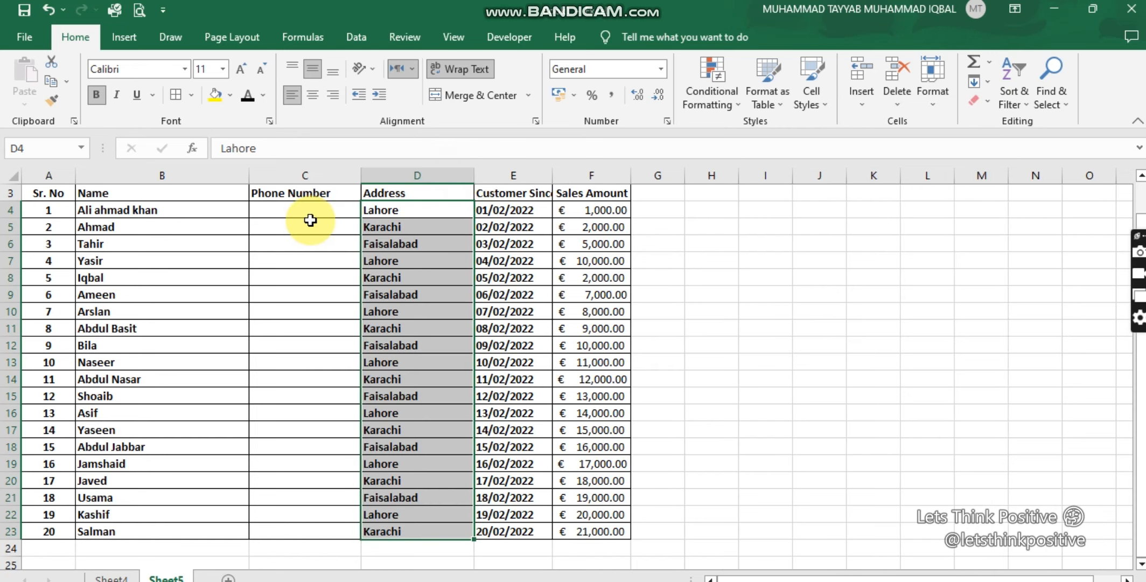
Step: Enter the first customer's phone number, starting with a zero, in C4
{"action": "left_click", "coordinate": [295, 213]}
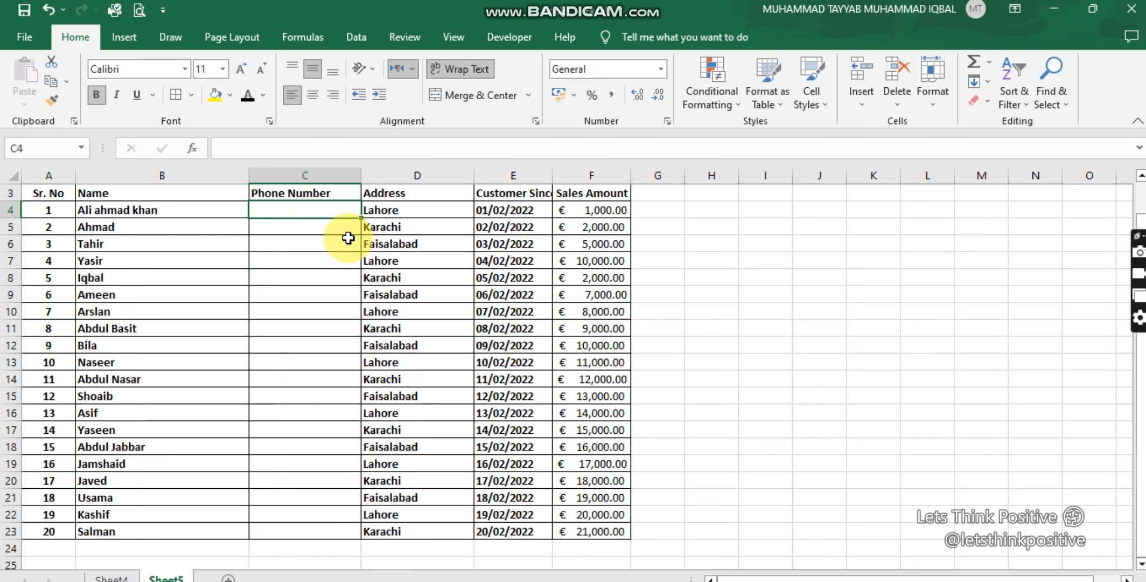
{"action": "type", "text": "0300"}
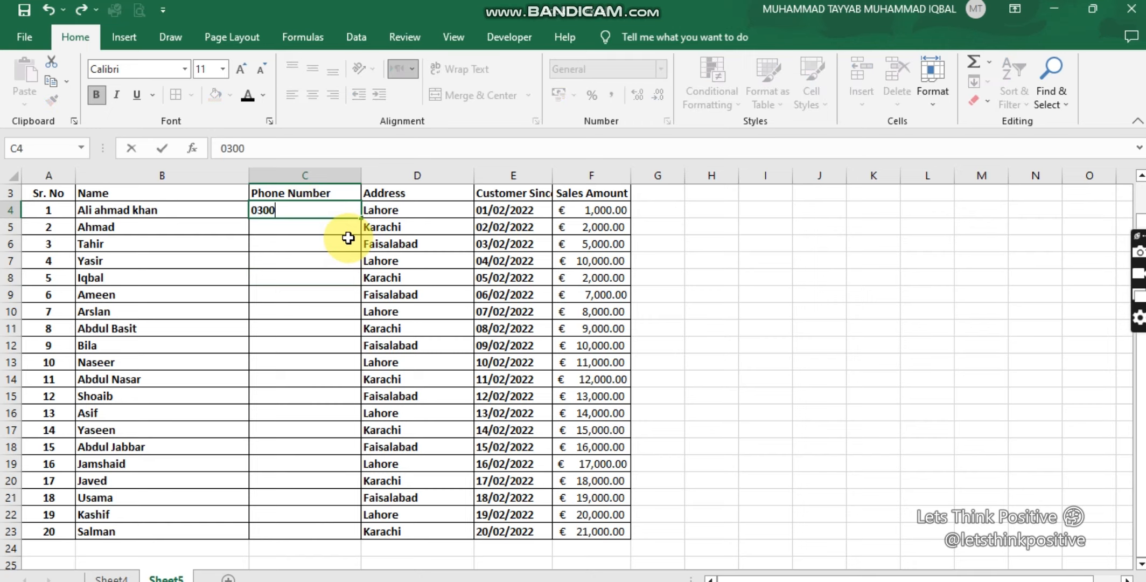
{"action": "type", "text": "1234567"}
{"action": "key", "text": "Return"}
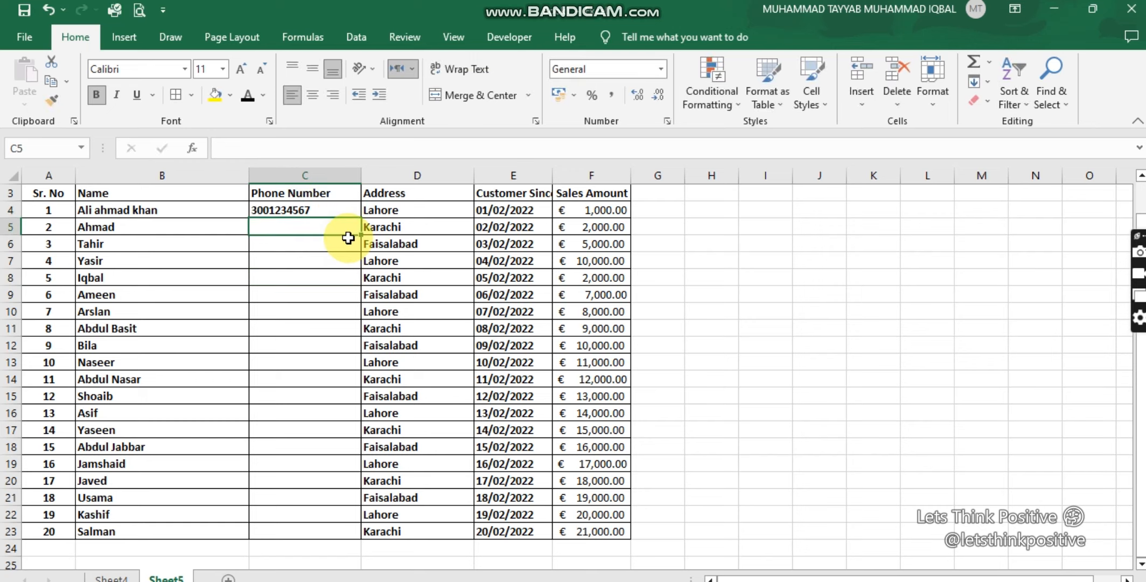
Step: Add the country code +92 in front of the phone number in C4
{"action": "left_click", "coordinate": [301, 216]}
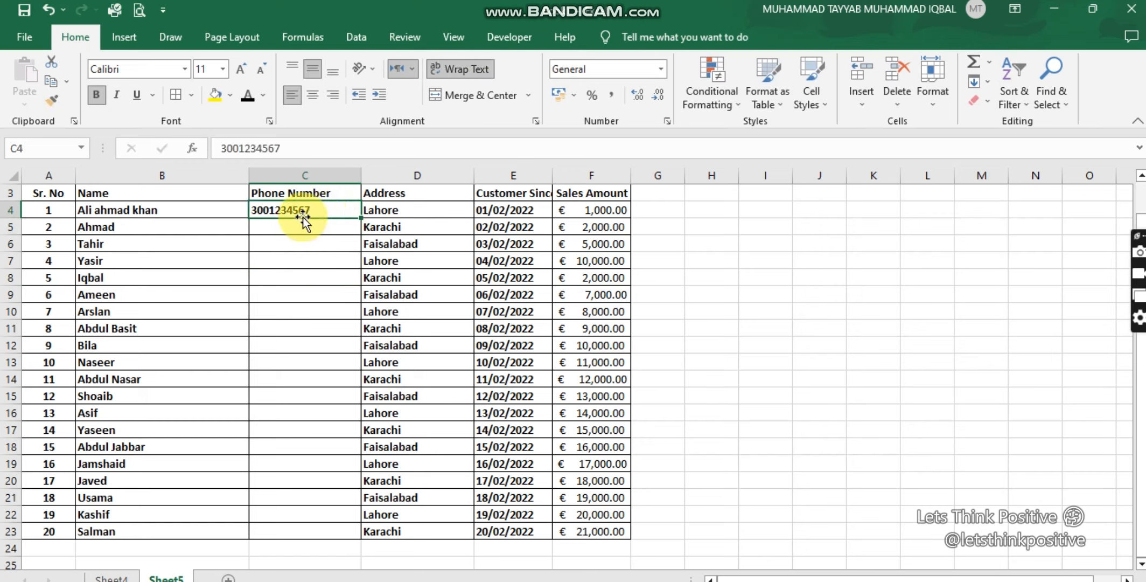
{"action": "left_click", "coordinate": [291, 235]}
{"action": "left_click", "coordinate": [300, 210]}
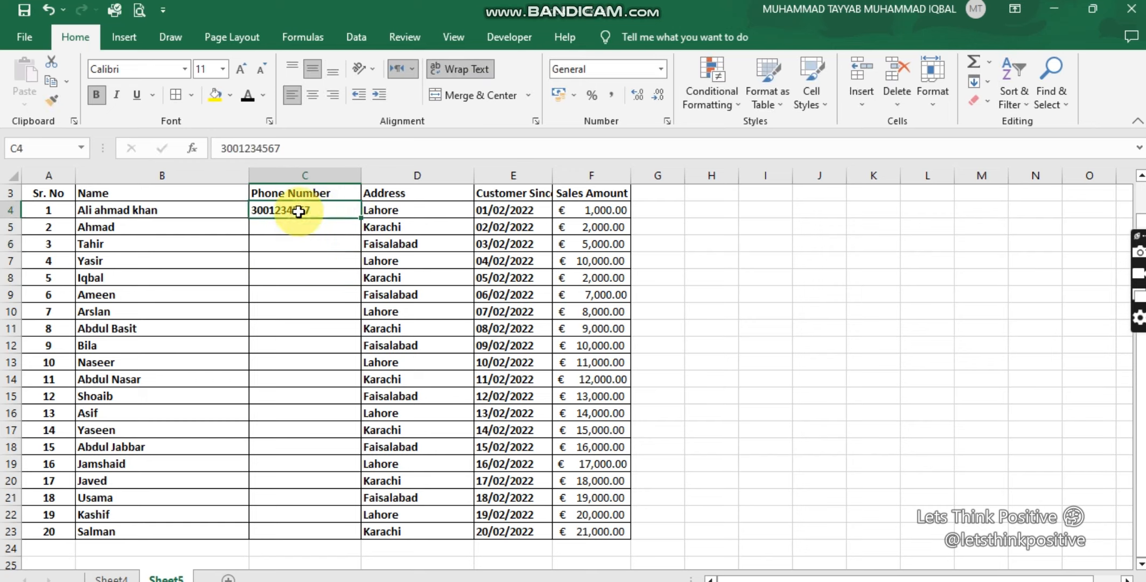
{"action": "left_click", "coordinate": [221, 148]}
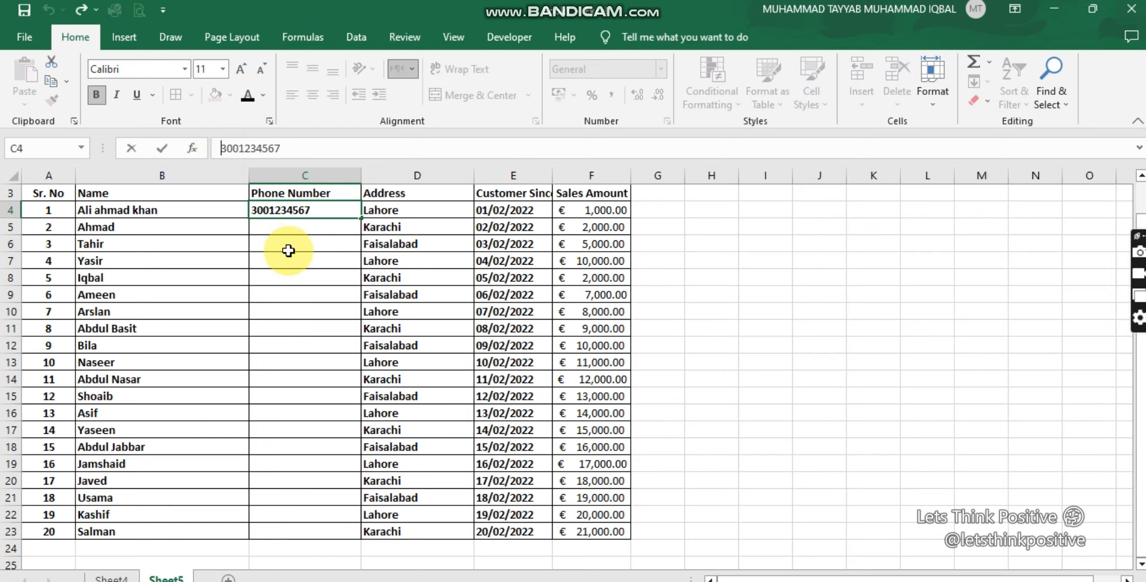
{"action": "type", "text": "+9"}
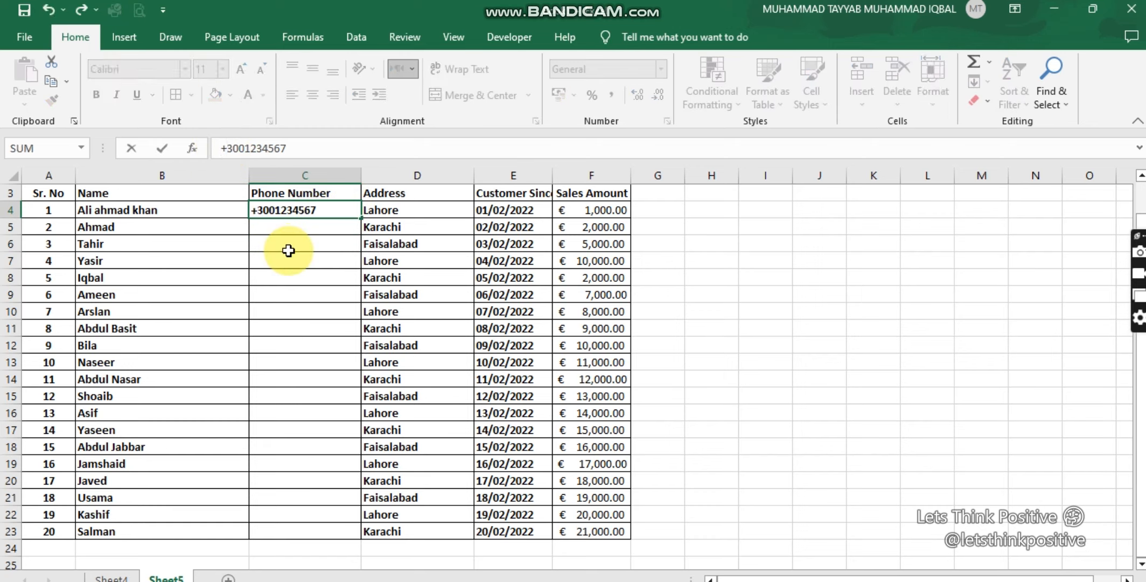
{"action": "type", "text": "2"}
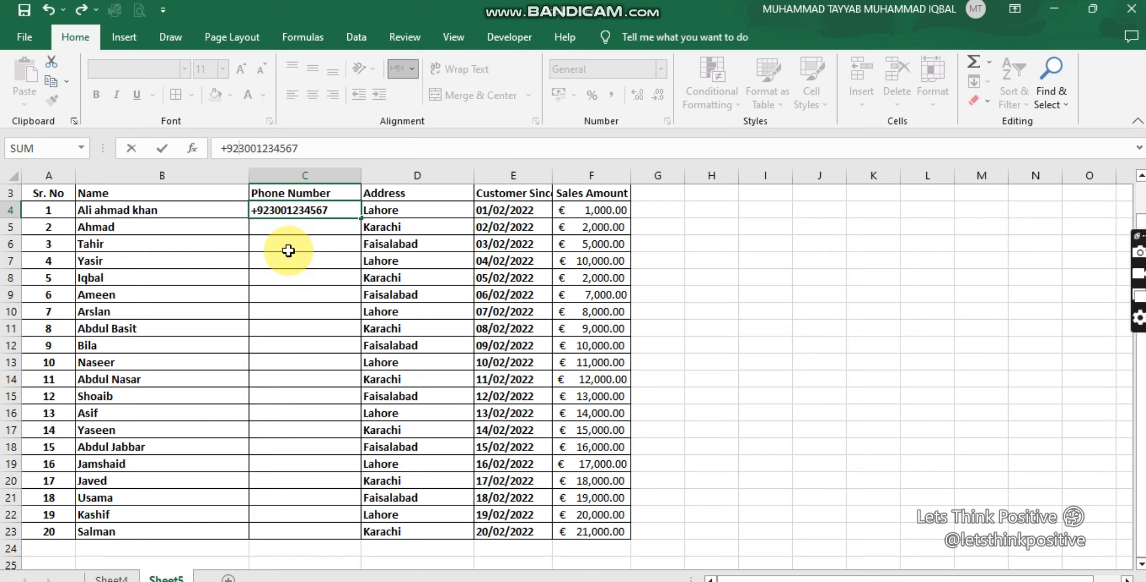
{"action": "key", "text": "Return"}
Step: Apply the Number format to the first customer's phone number in C4
{"action": "left_click", "coordinate": [334, 212]}
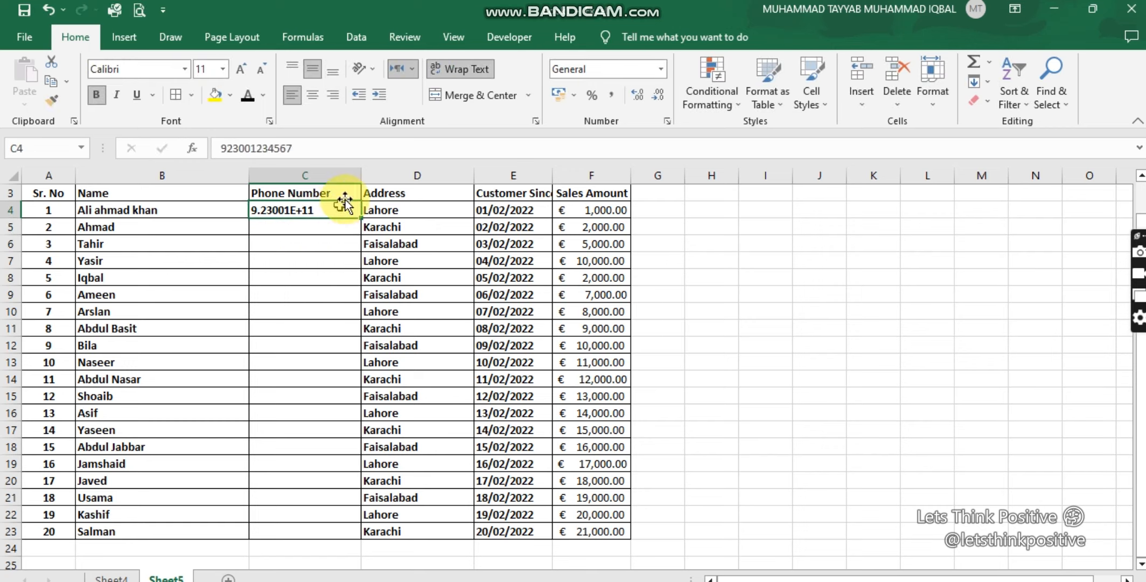
{"action": "left_click", "coordinate": [303, 243]}
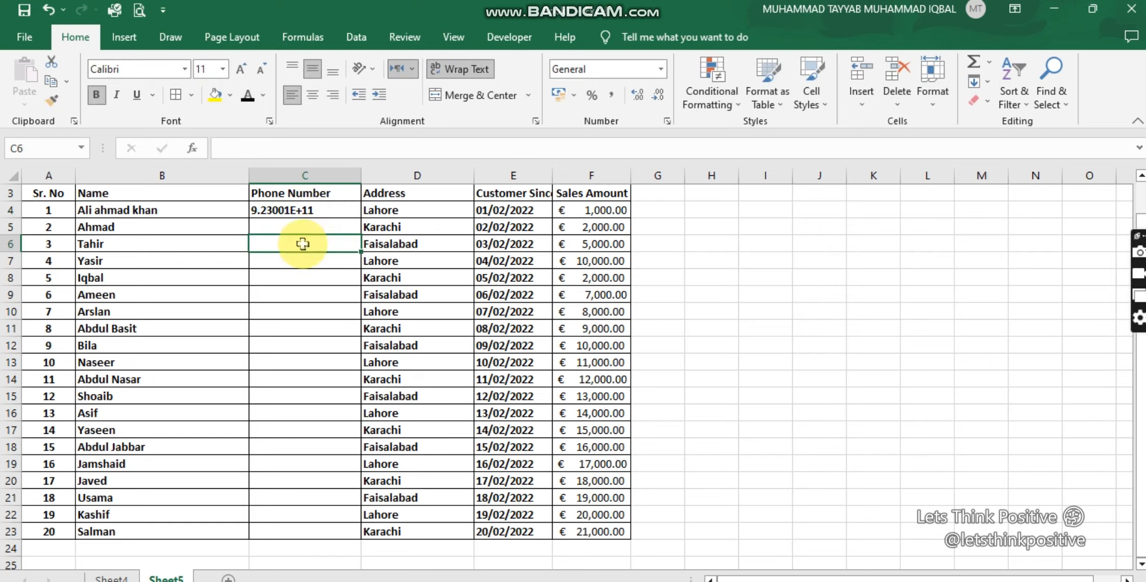
{"action": "left_click", "coordinate": [302, 210]}
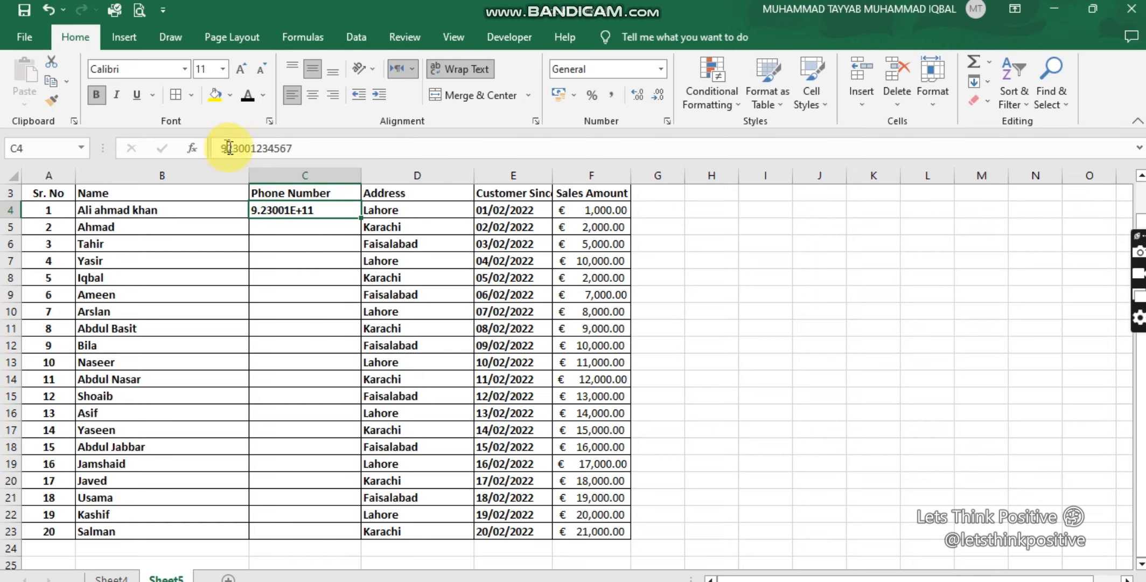
{"action": "left_click", "coordinate": [662, 68]}
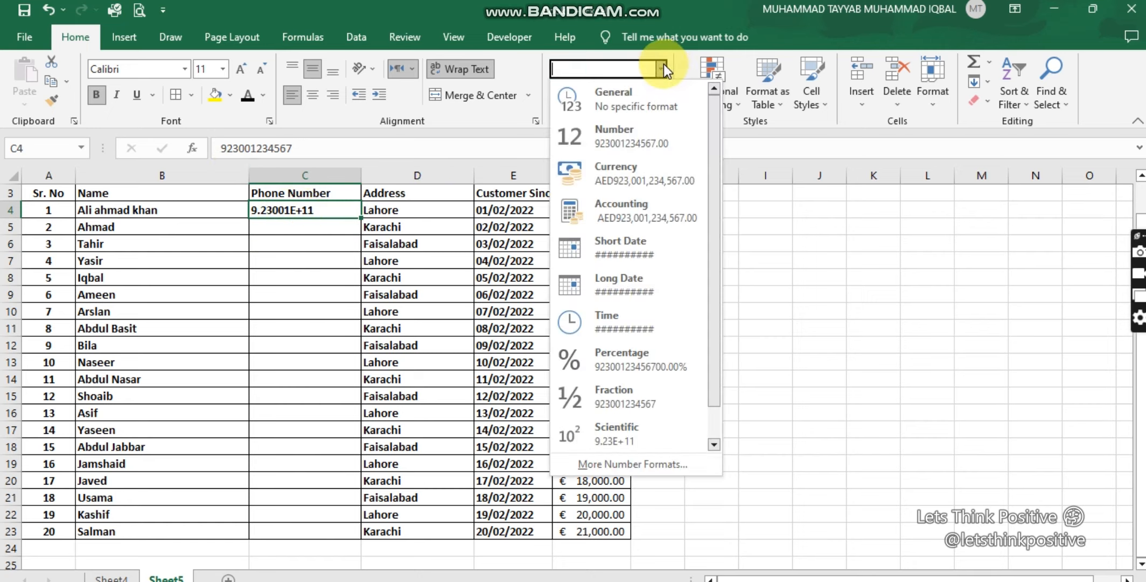
{"action": "left_click", "coordinate": [624, 139]}
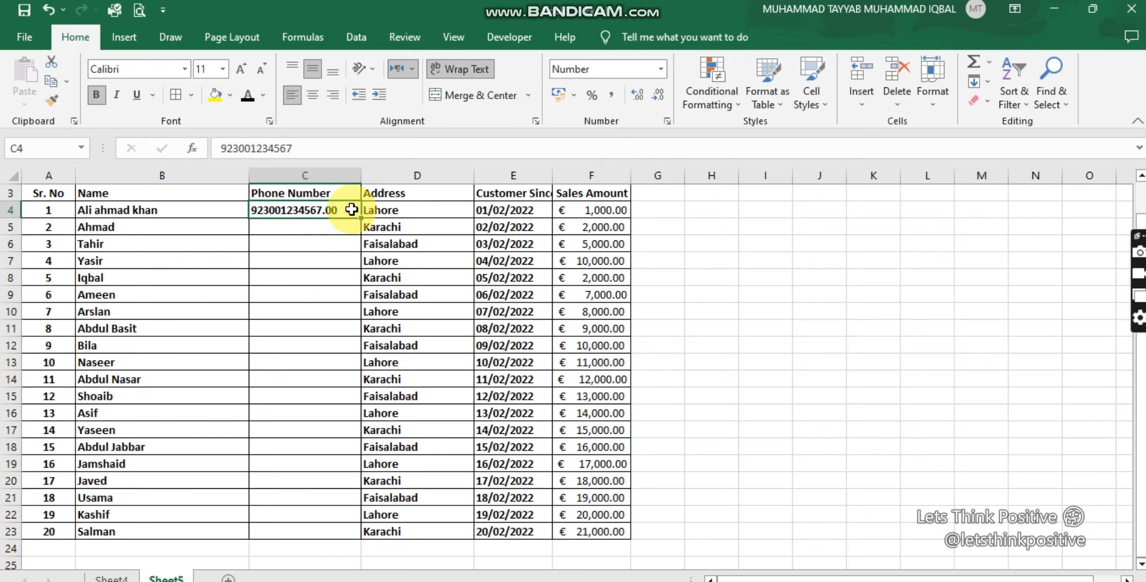
Step: Remove the decimal places from the phone number in C4 and apply the Text format to the cell
{"action": "left_click", "coordinate": [660, 93]}
{"action": "left_click", "coordinate": [659, 93]}
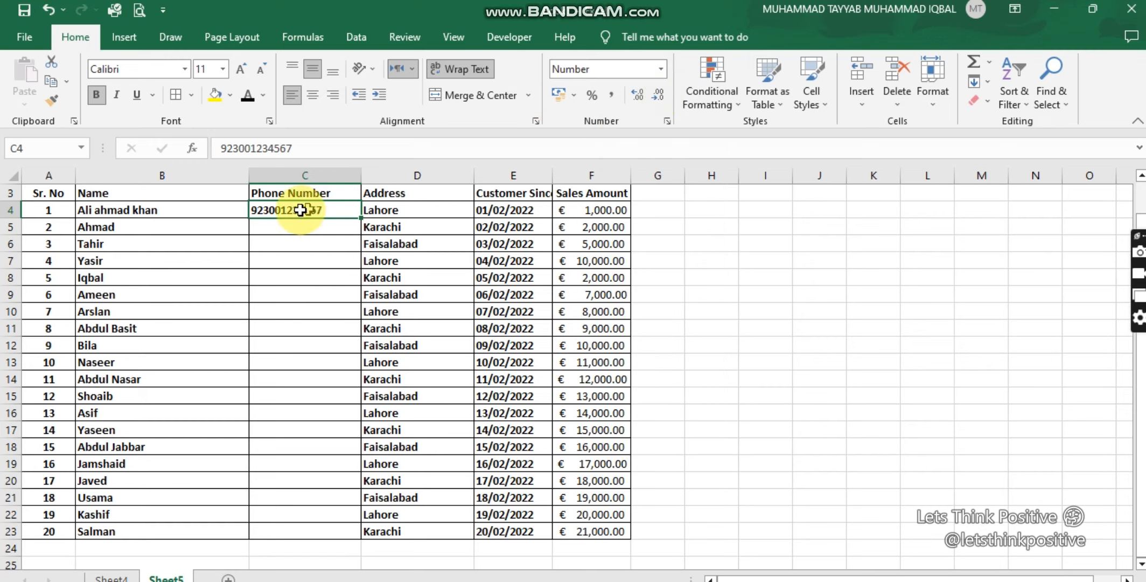
{"action": "left_click", "coordinate": [660, 69]}
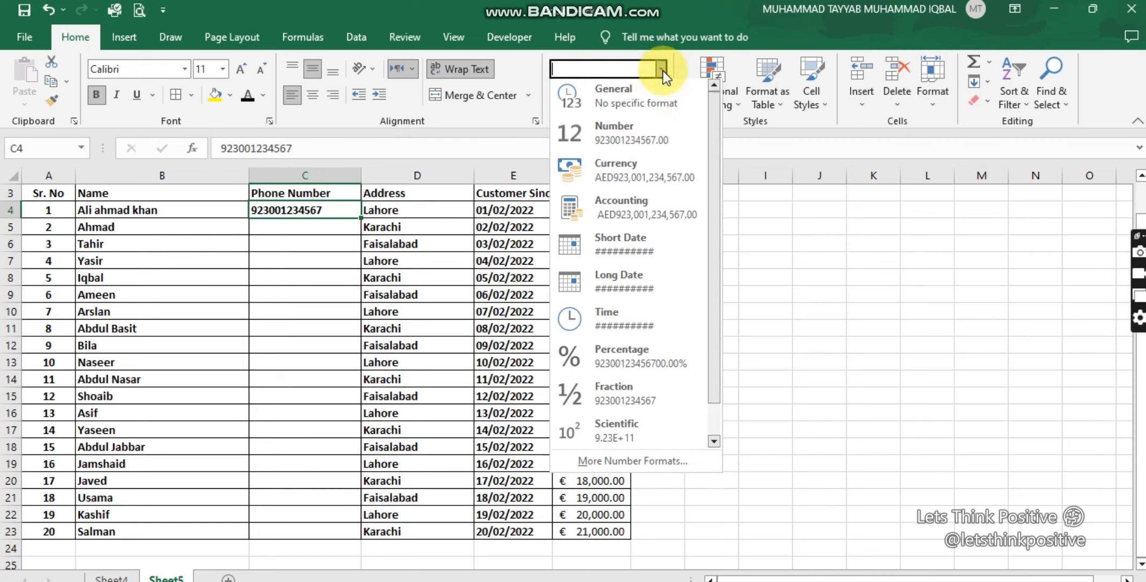
{"action": "scroll", "coordinate": [641, 398], "scroll_direction": "down", "scroll_amount": 1}
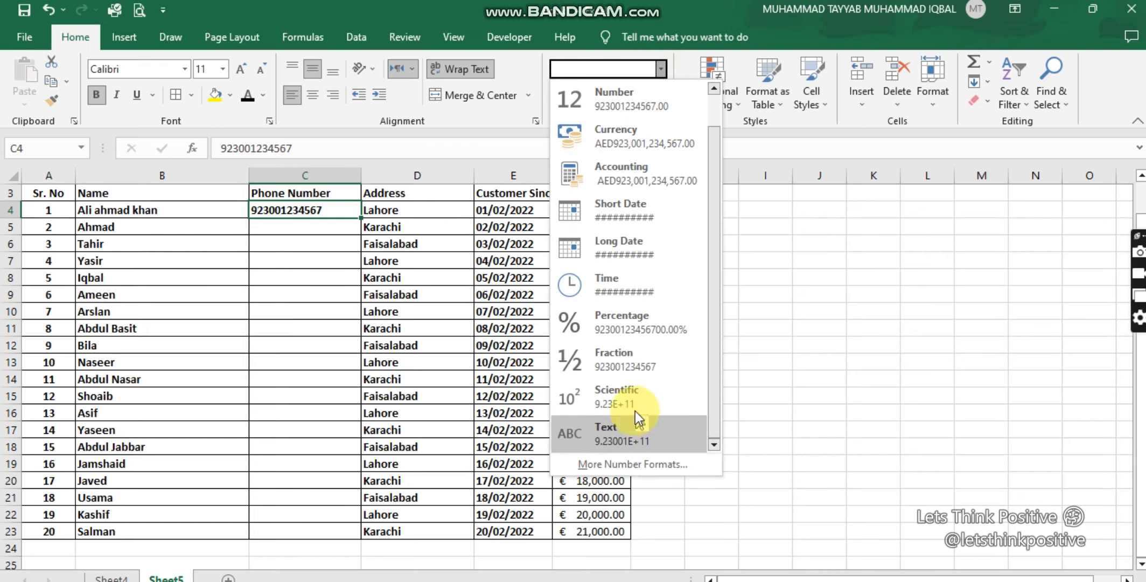
{"action": "left_click", "coordinate": [619, 442]}
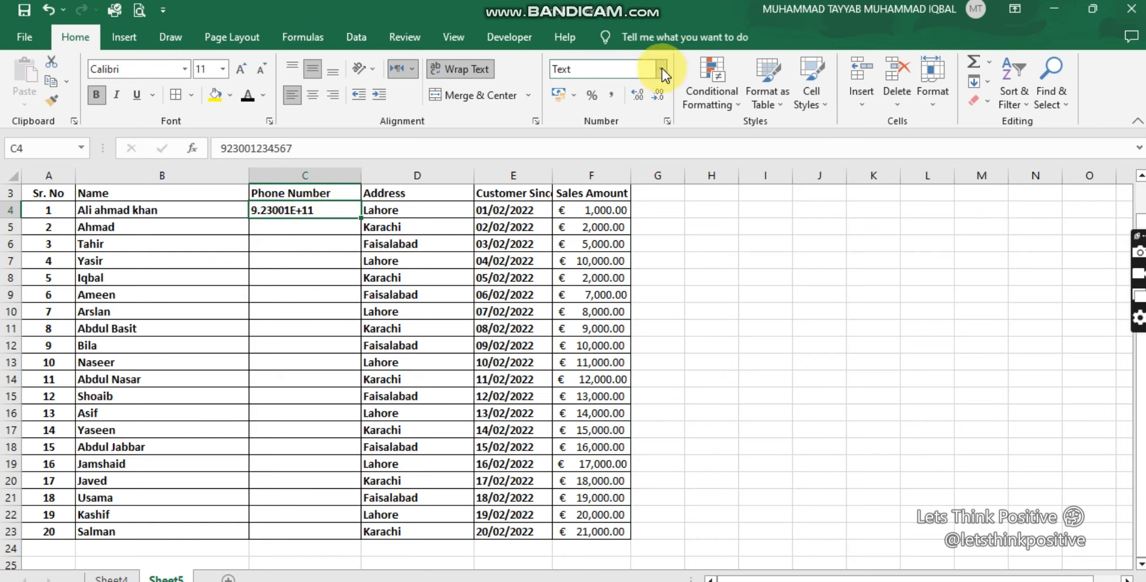
Step: Add the prefix 00 in front of the phone number in C4
{"action": "left_click", "coordinate": [225, 148]}
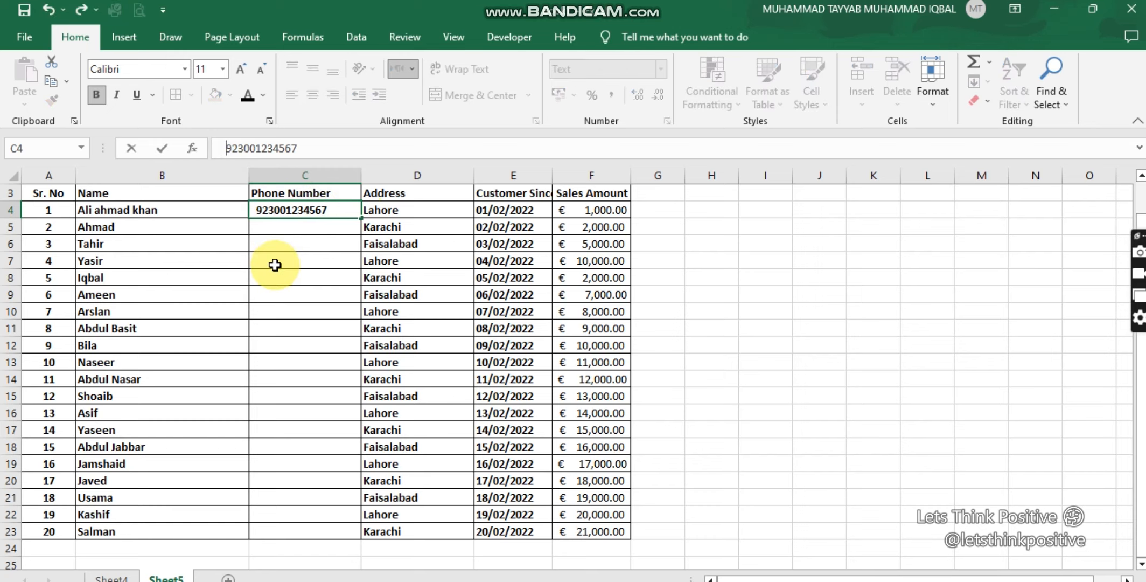
{"action": "type", "text": "00"}
{"action": "key", "text": "Return"}
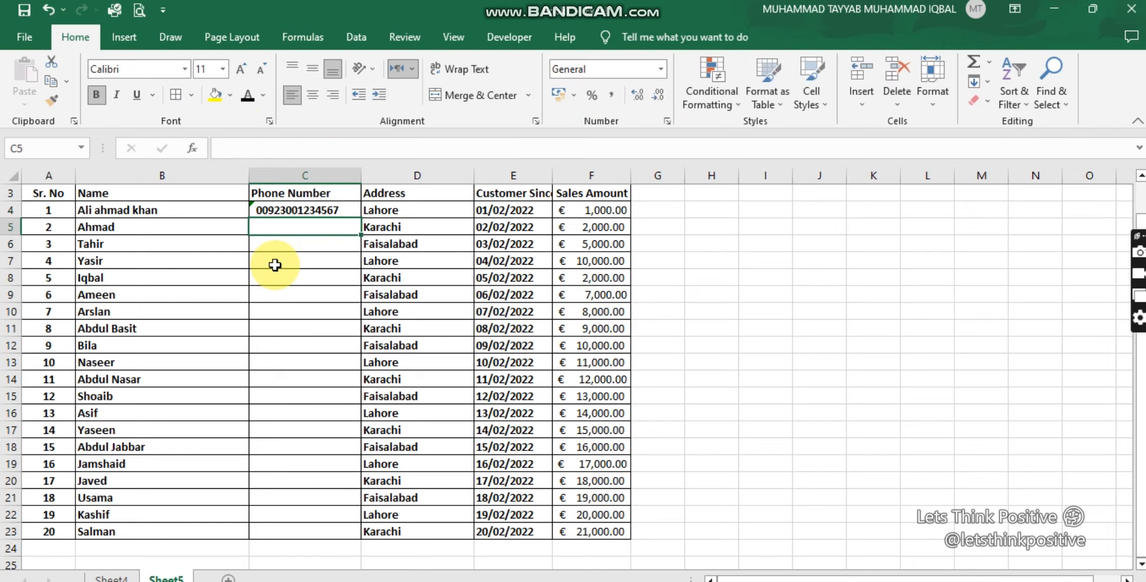
Step: Replace the leading 00 of the phone number in C4 with a plus sign
{"action": "left_click", "coordinate": [272, 208]}
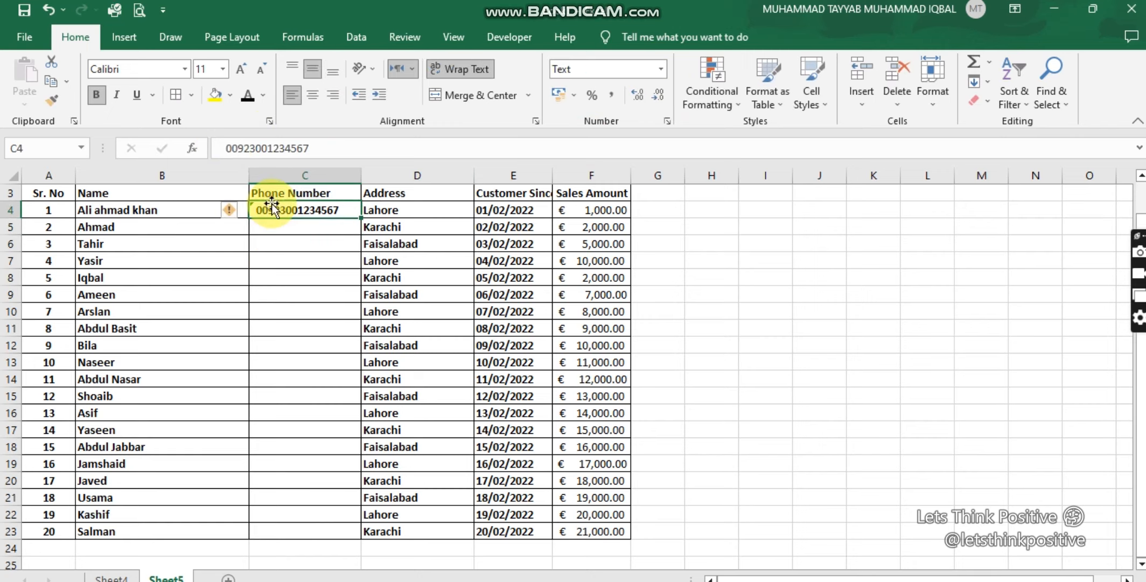
{"action": "left_click", "coordinate": [231, 148]}
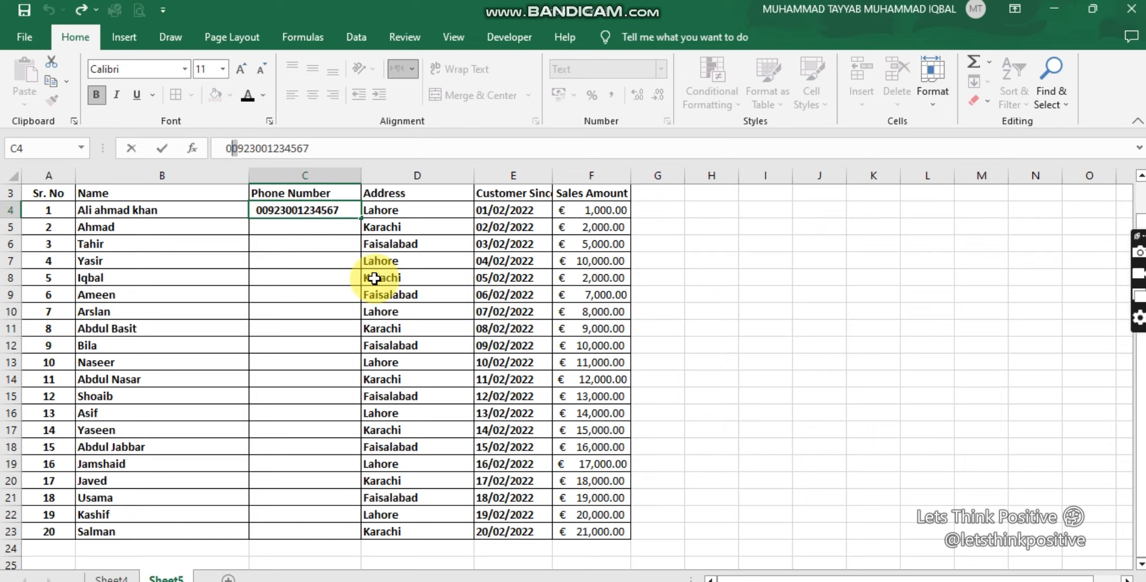
{"action": "key", "text": "BackSpace"}
{"action": "key", "text": "Delete"}
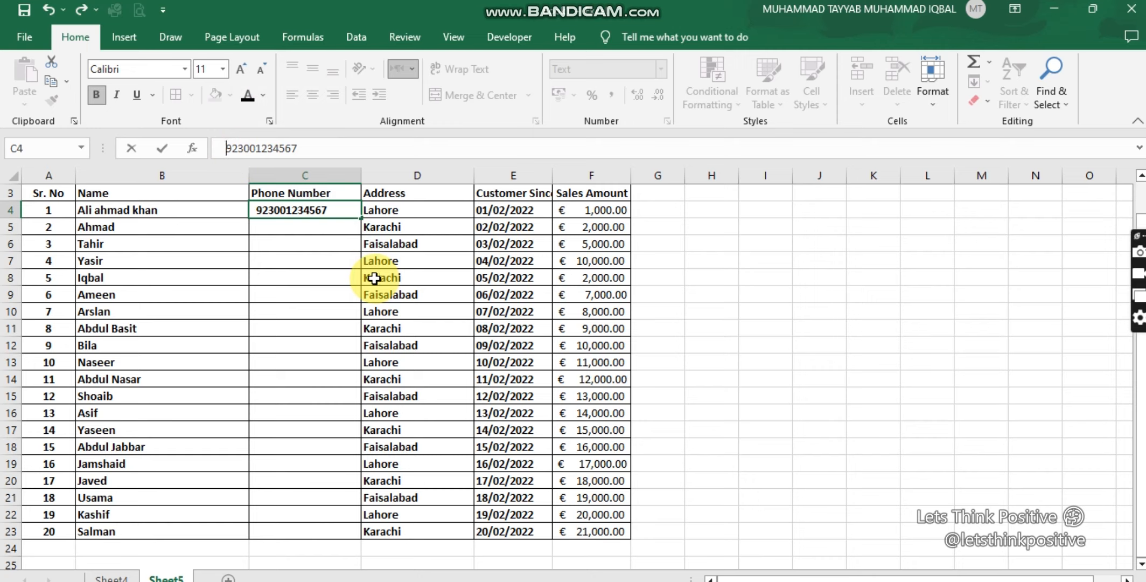
{"action": "type", "text": "+"}
{"action": "key", "text": "Return"}
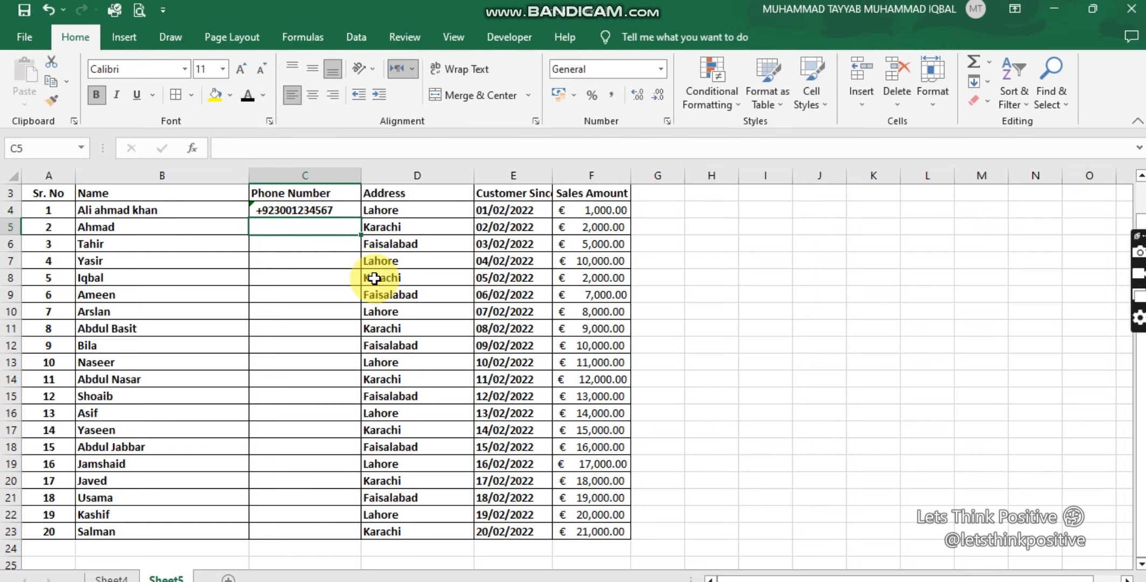
Step: Copy the phone number from C4 down the Phone Number column to row 23
{"action": "left_click", "coordinate": [320, 215]}
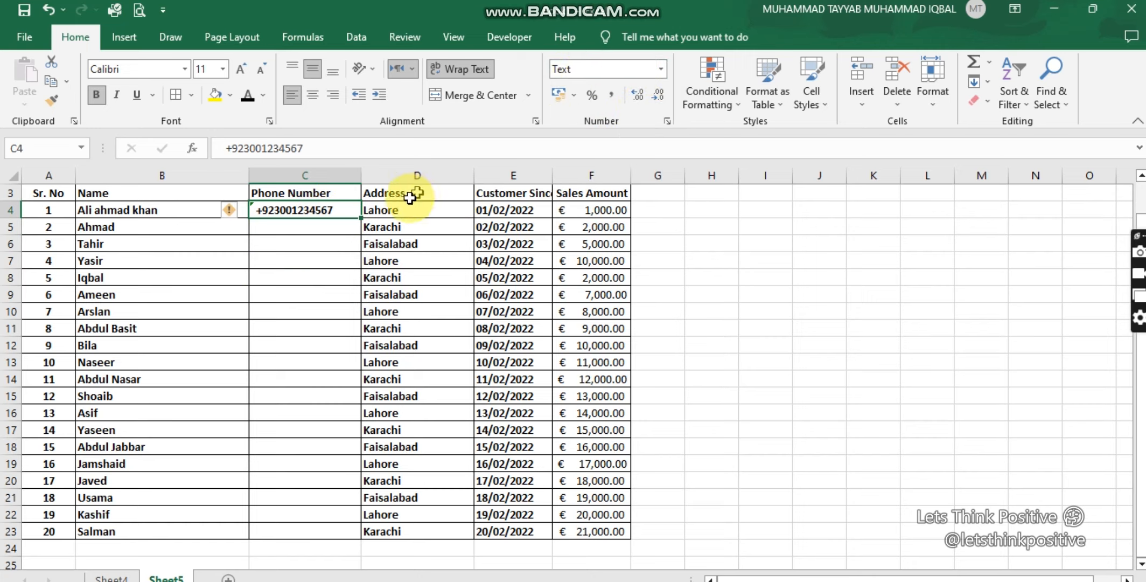
{"action": "left_click_drag", "start_coordinate": [361, 228], "coordinate": [335, 539]}
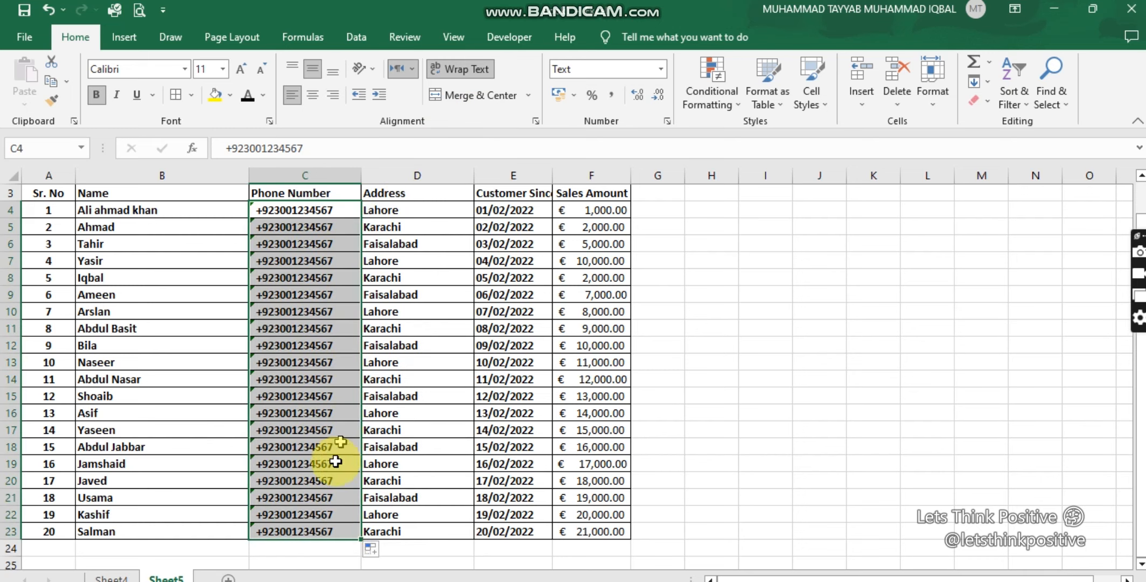
{"action": "left_click", "coordinate": [576, 95]}
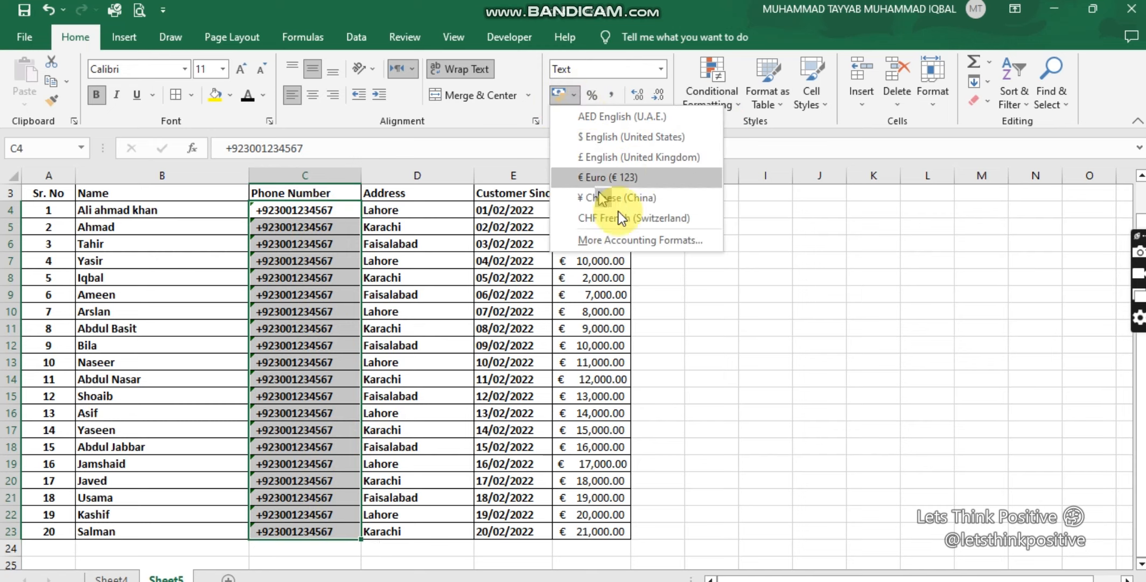
{"action": "left_click", "coordinate": [796, 241]}
Step: Enter the sample numbers 100 in H3 and 50 in H4, beside the table
{"action": "scroll", "coordinate": [662, 243], "scroll_direction": "up", "scroll_amount": 1}
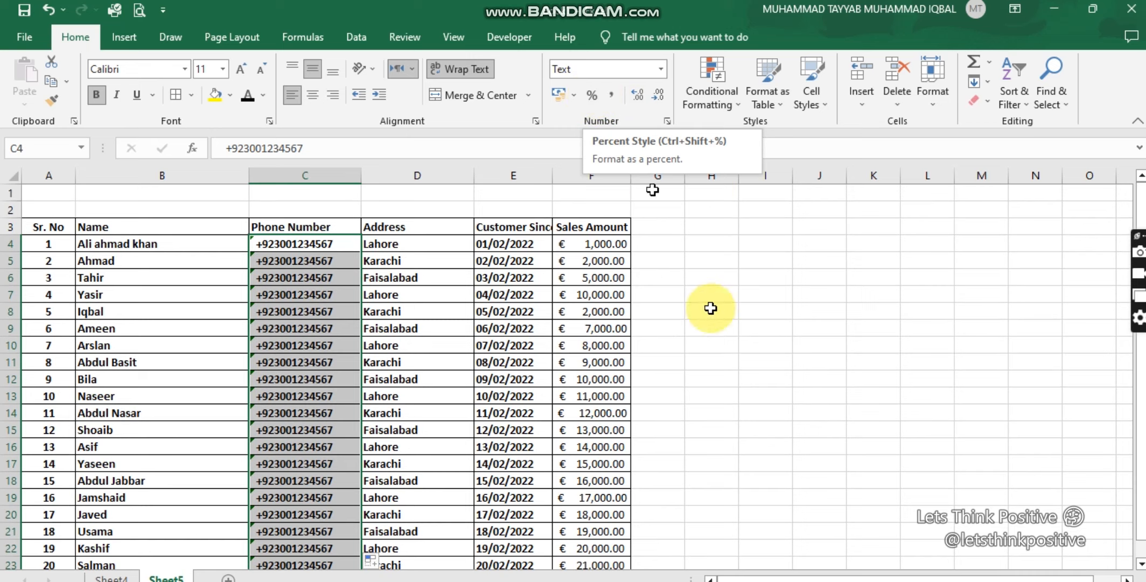
{"action": "left_click", "coordinate": [703, 229]}
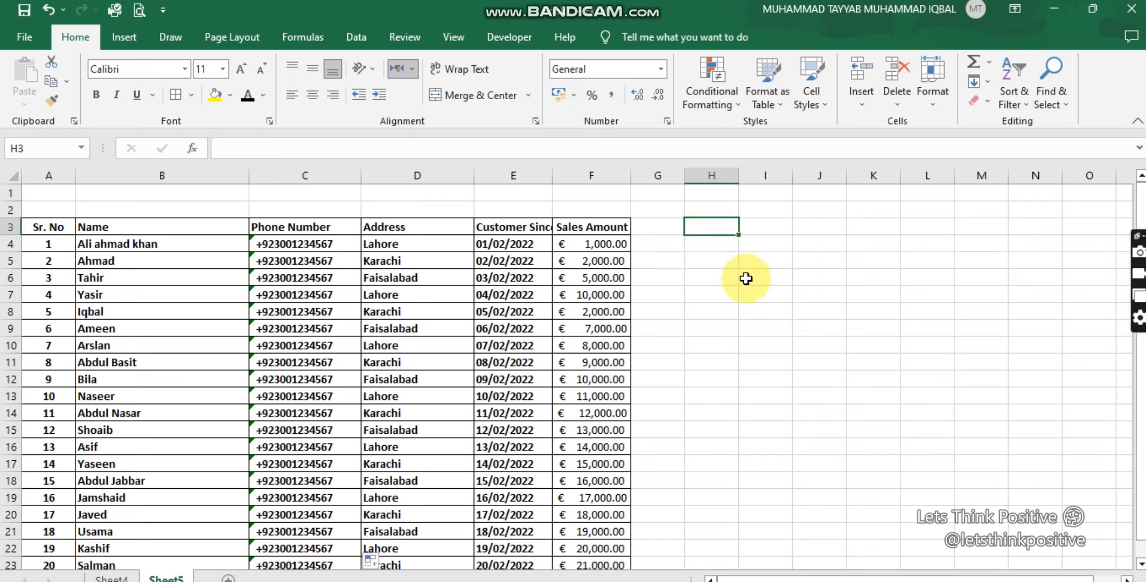
{"action": "type", "text": "100"}
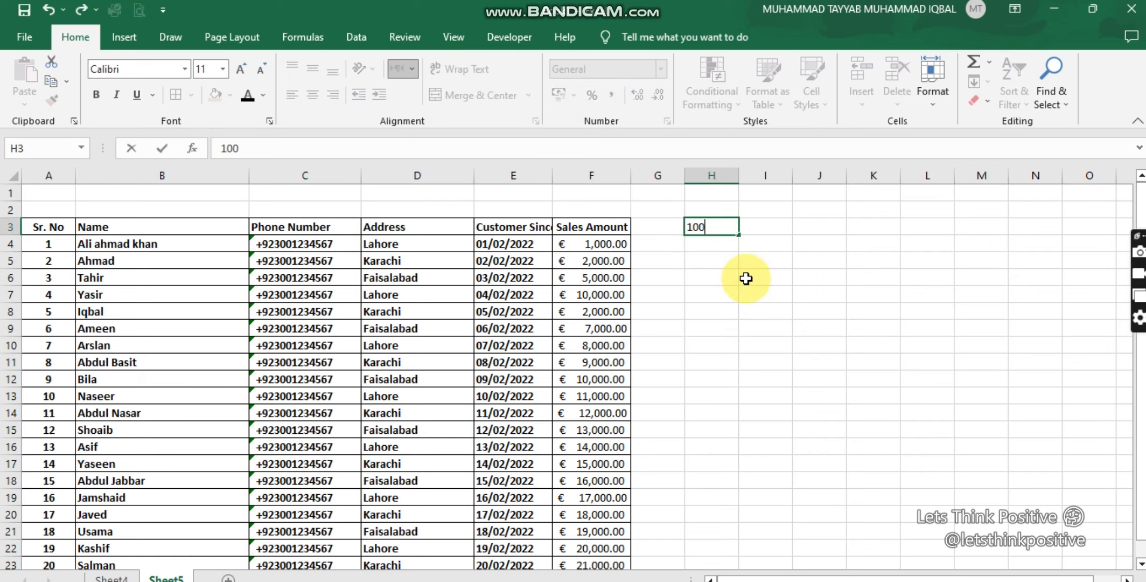
{"action": "key", "text": "Return"}
{"action": "type", "text": "50"}
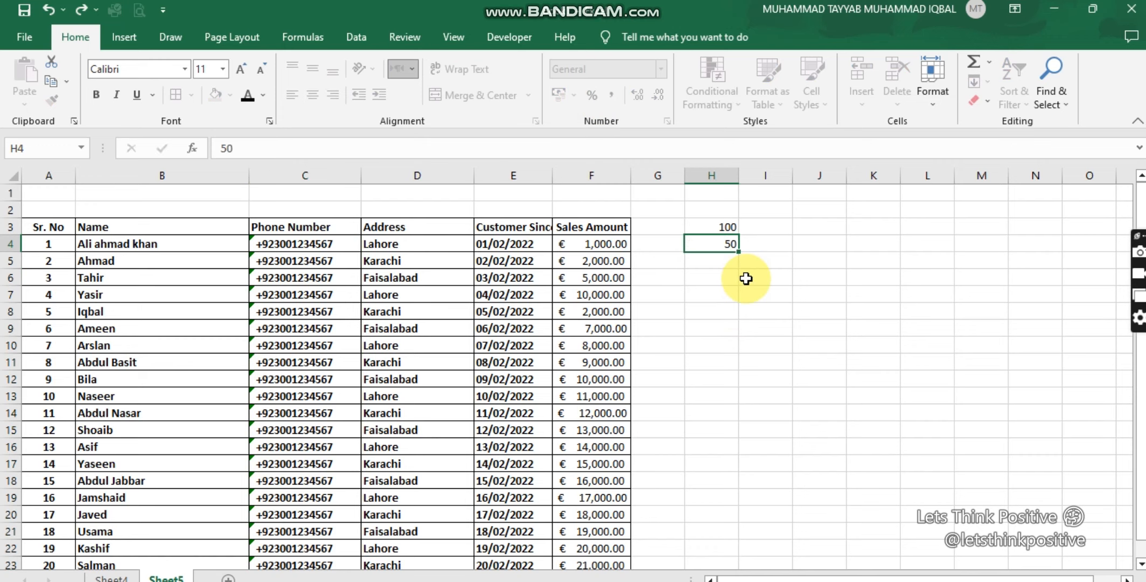
{"action": "key", "text": "Return"}
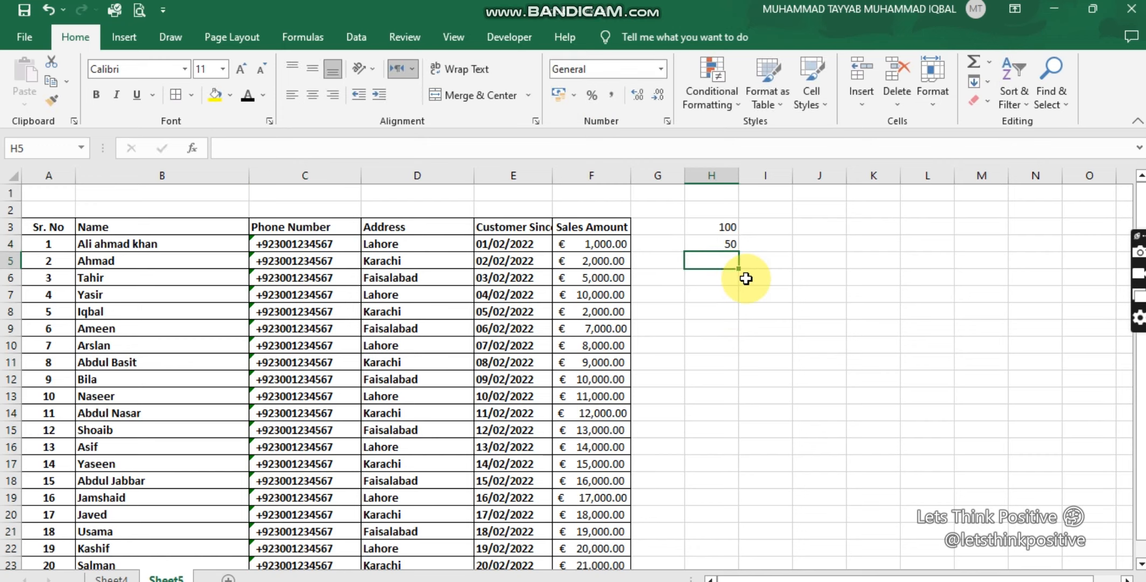
Step: Apply the percent style to H4 and copy its formatting to H3 with Format Painter
{"action": "key", "text": "Up"}
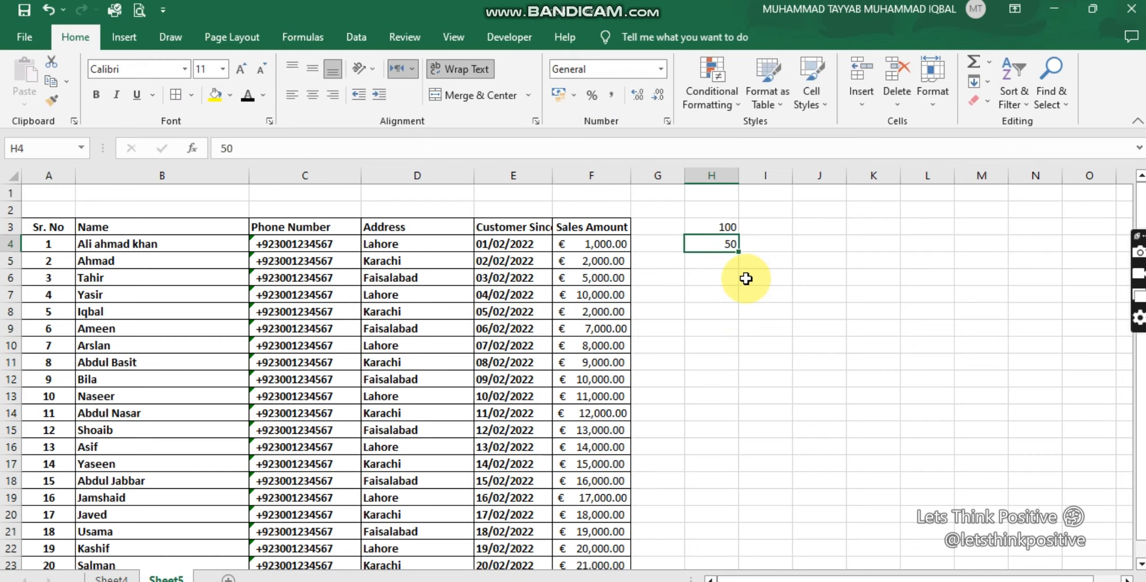
{"action": "left_click", "coordinate": [593, 92]}
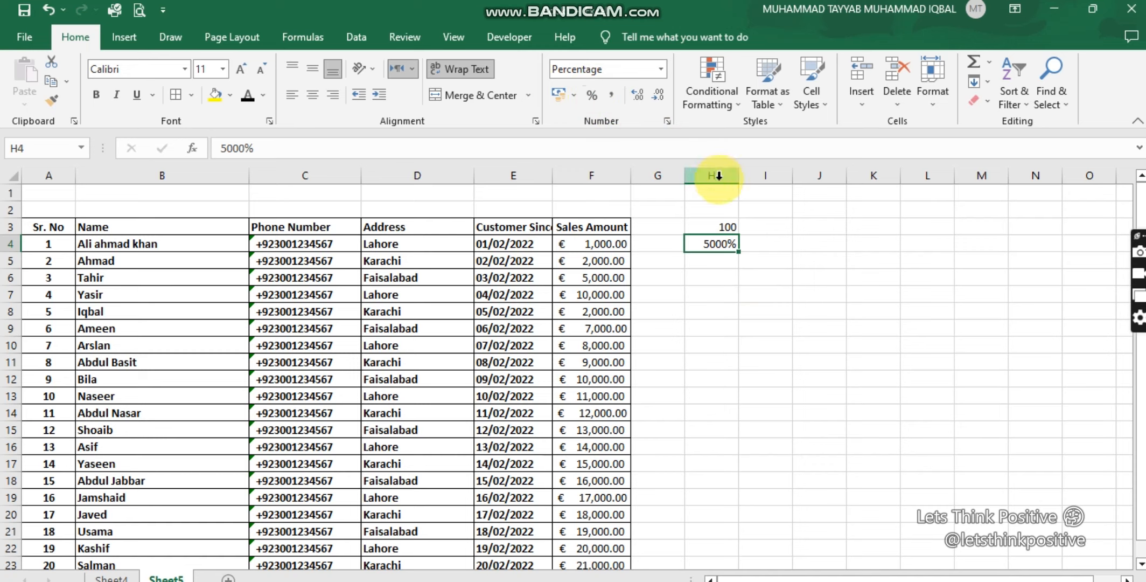
{"action": "left_click", "coordinate": [51, 100]}
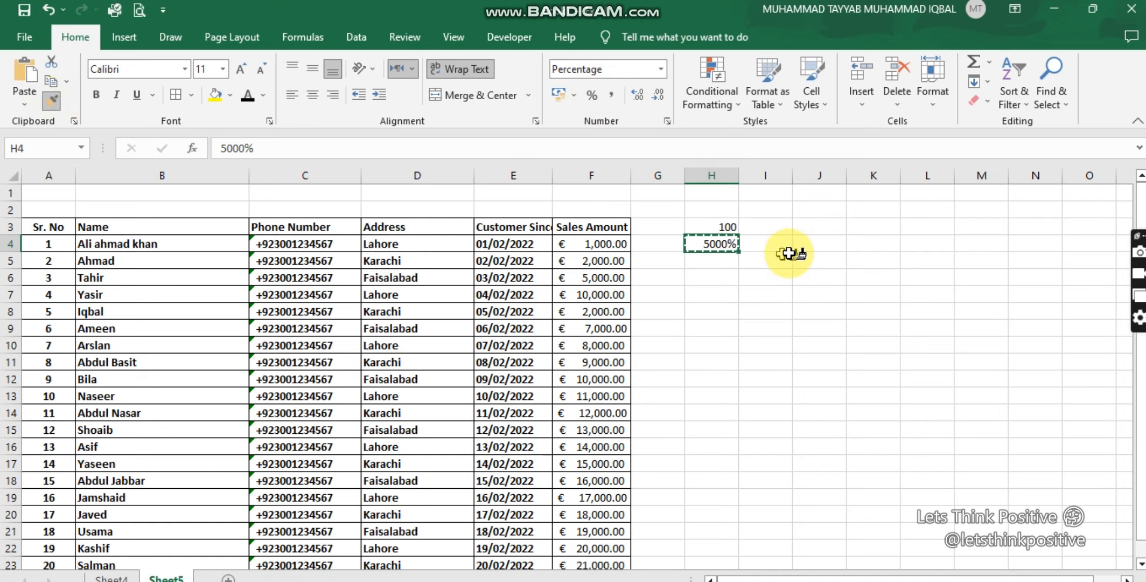
{"action": "left_click", "coordinate": [730, 227]}
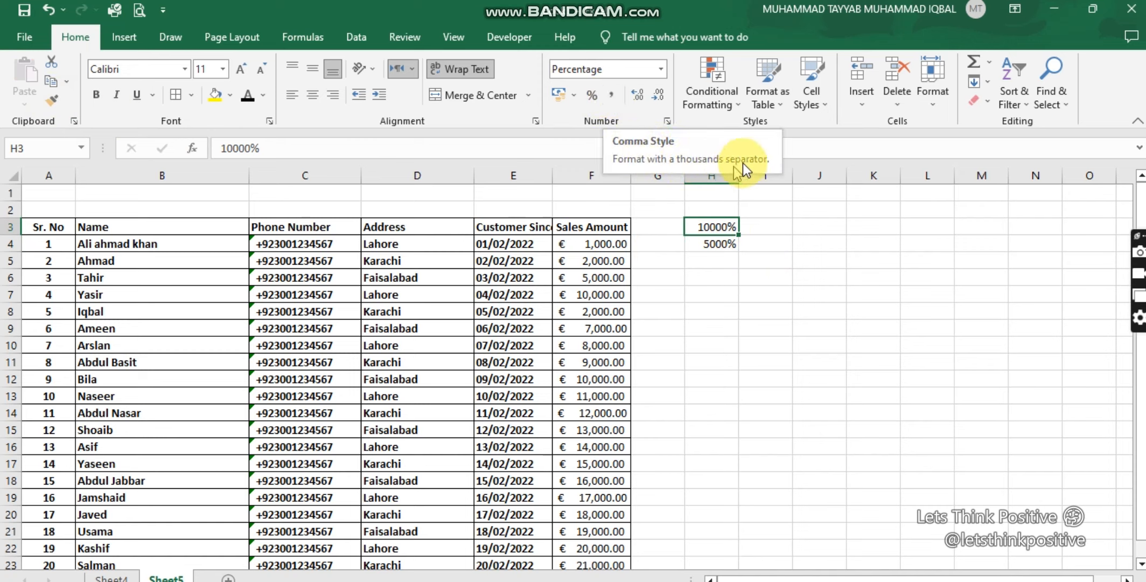
Step: Apply Comma Style to the first sales amount in F4 and extend it to four decimal places
{"action": "left_click", "coordinate": [615, 241]}
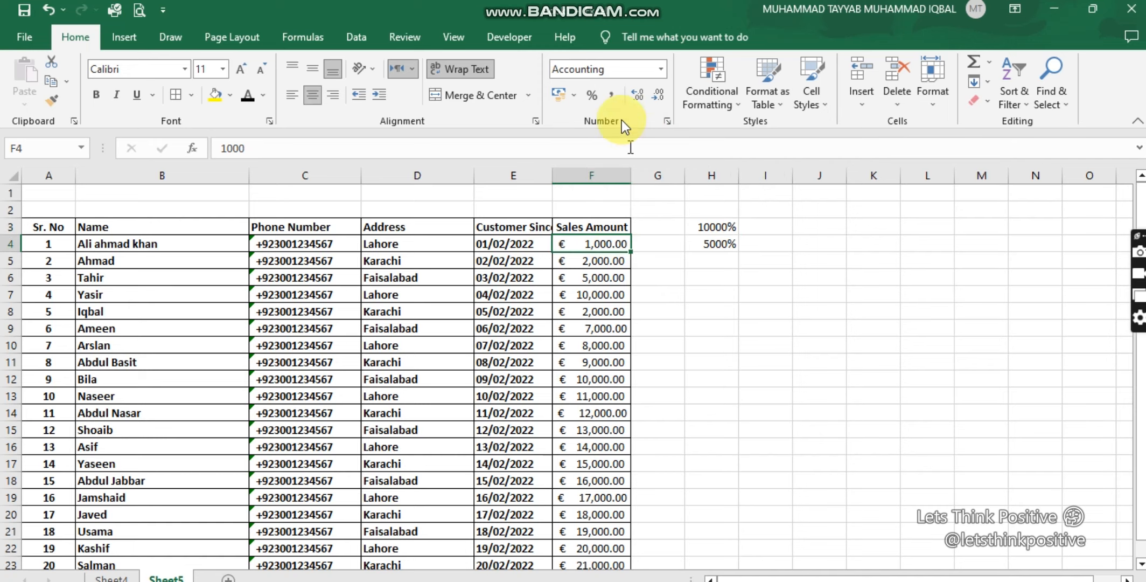
{"action": "left_click", "coordinate": [613, 96]}
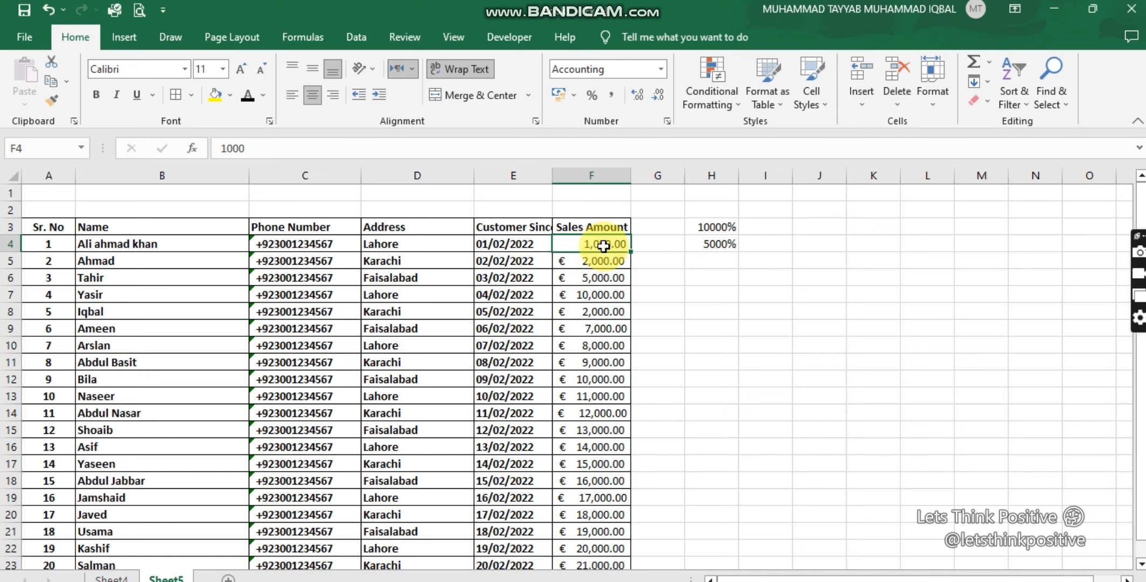
{"action": "left_click", "coordinate": [639, 95]}
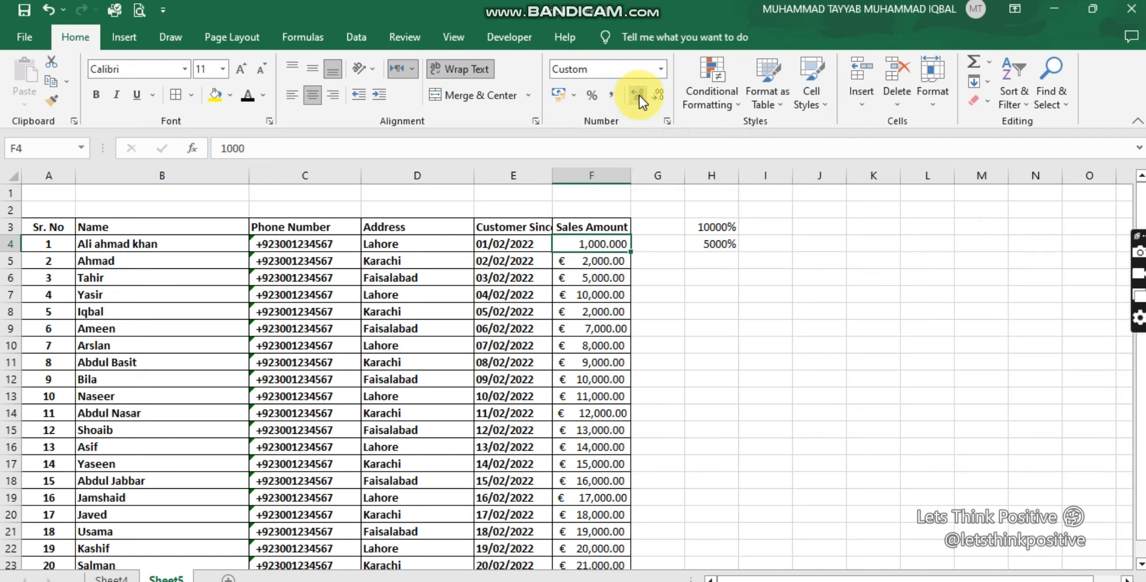
{"action": "left_click", "coordinate": [639, 95]}
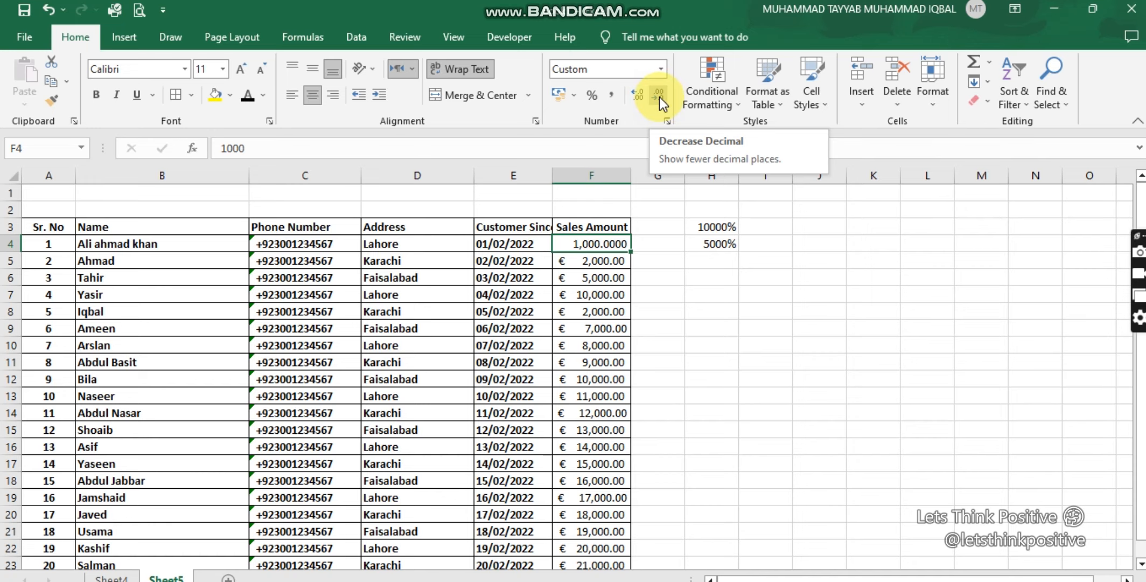
Step: Reduce the decimals of the sales amount in F4 to none and raise them back to one decimal place
{"action": "left_click", "coordinate": [659, 97]}
{"action": "left_click", "coordinate": [659, 97]}
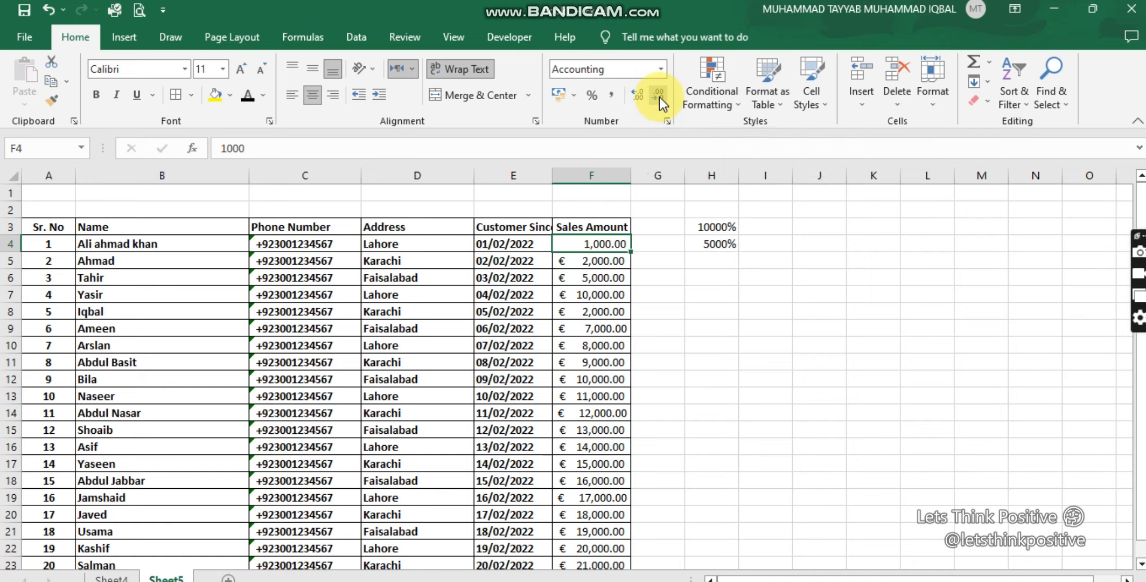
{"action": "left_click", "coordinate": [659, 97]}
{"action": "left_click", "coordinate": [660, 97]}
{"action": "left_click", "coordinate": [641, 94]}
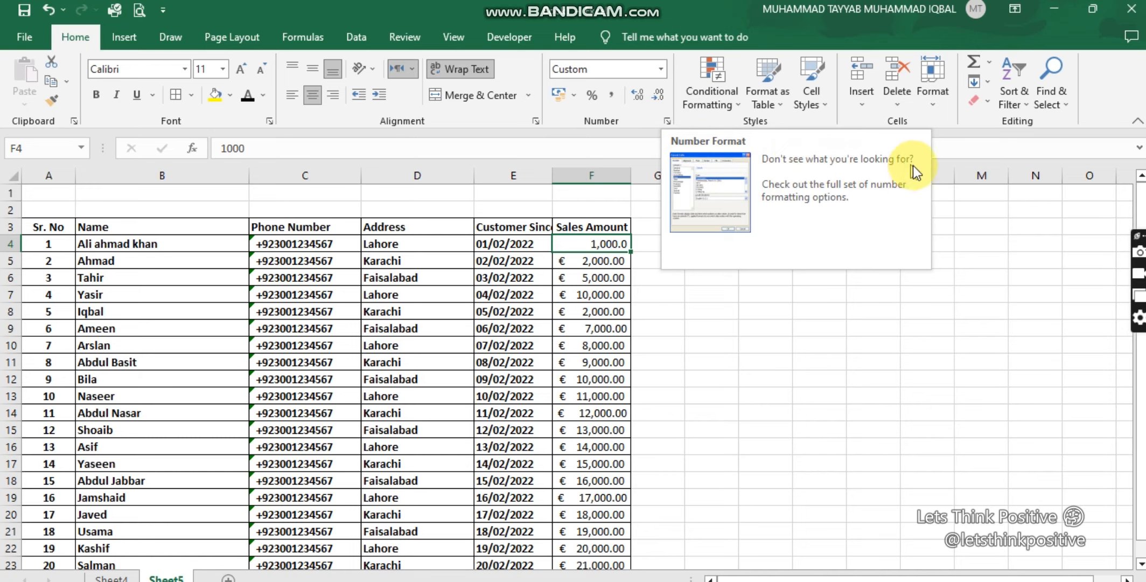
Step: Open the full number formatting options for F4, view the General and Number categories, and try the red unsigned style for negative numbers
{"action": "left_click", "coordinate": [668, 122]}
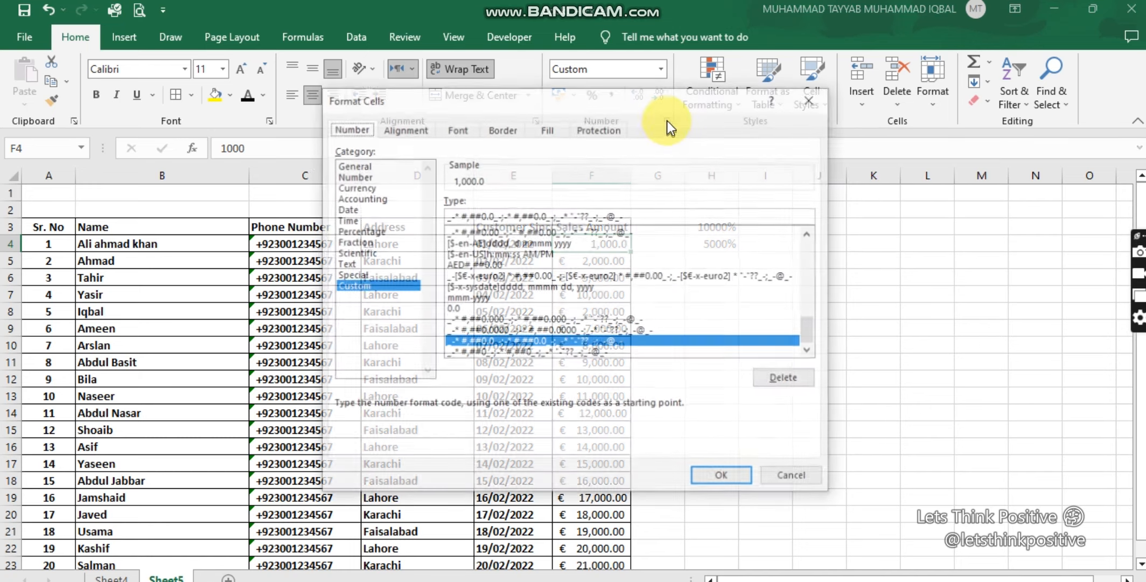
{"action": "left_click", "coordinate": [352, 166]}
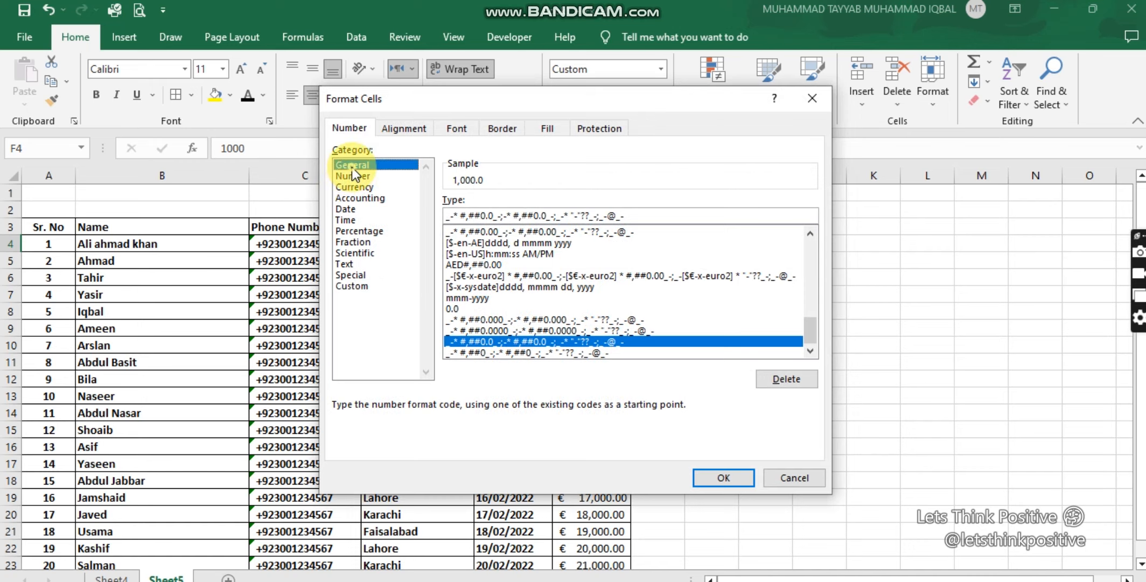
{"action": "left_click", "coordinate": [356, 176]}
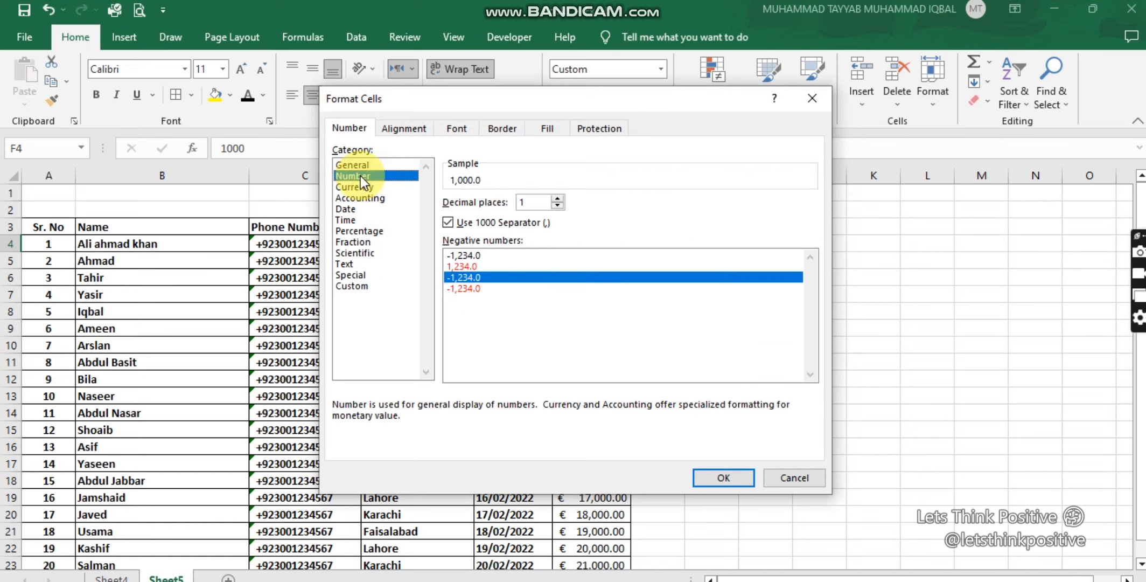
{"action": "left_click", "coordinate": [558, 205]}
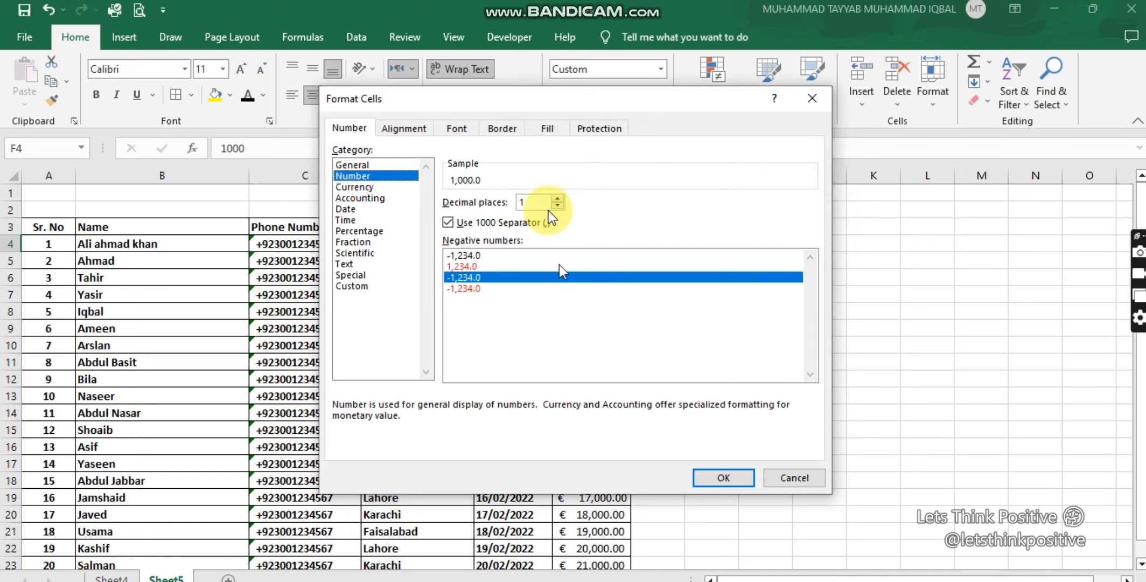
{"action": "left_click", "coordinate": [458, 266]}
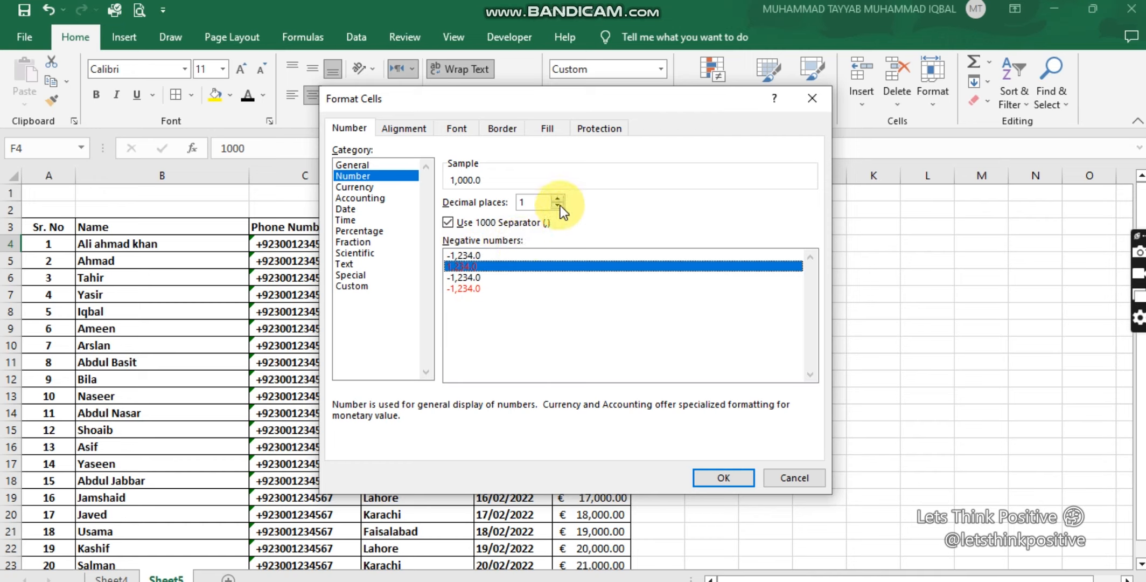
Step: View the Currency category for F4, try the red signed style for negative numbers, and look through the currency symbols
{"action": "left_click", "coordinate": [359, 188]}
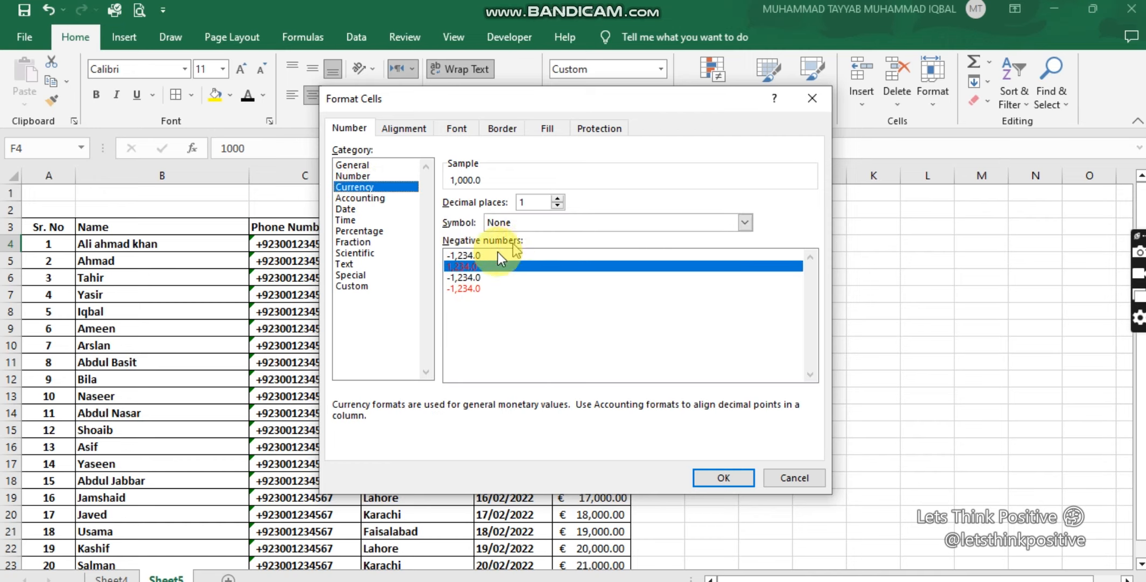
{"action": "left_click", "coordinate": [466, 289]}
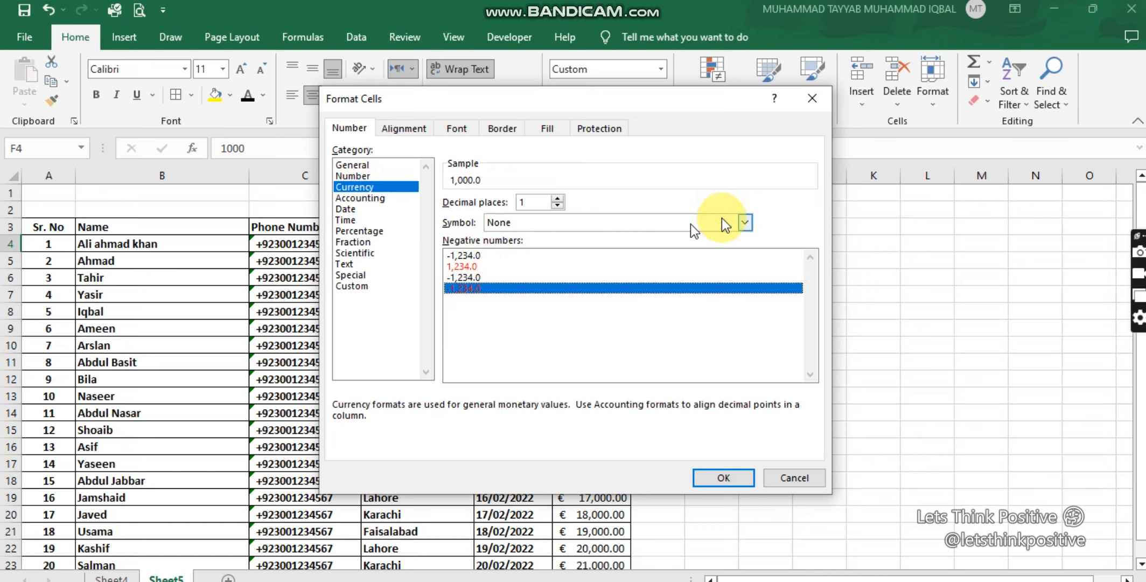
{"action": "left_click", "coordinate": [746, 221]}
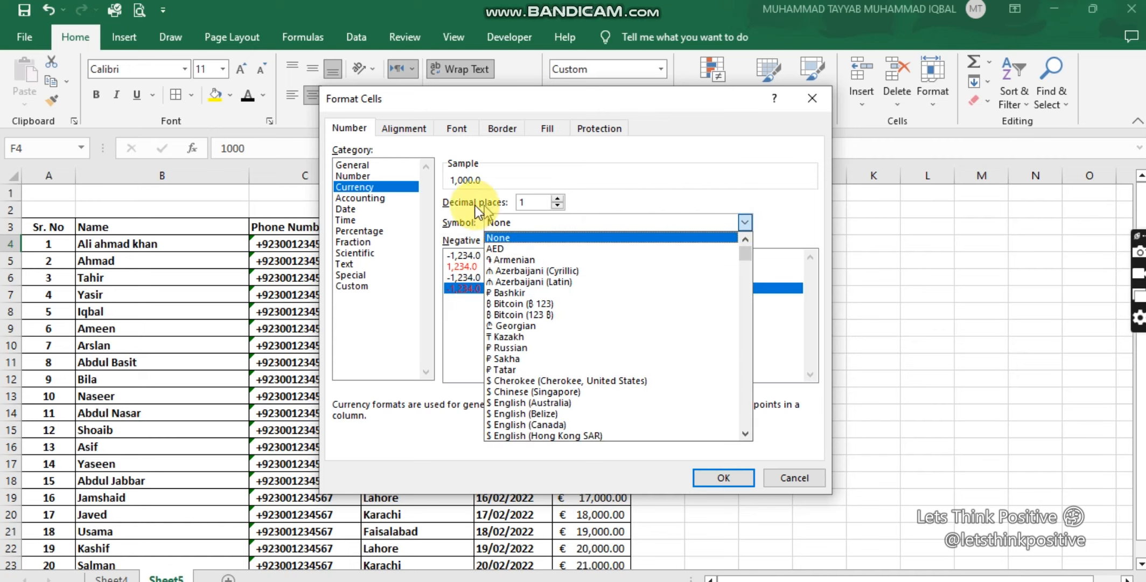
{"action": "left_click", "coordinate": [362, 202]}
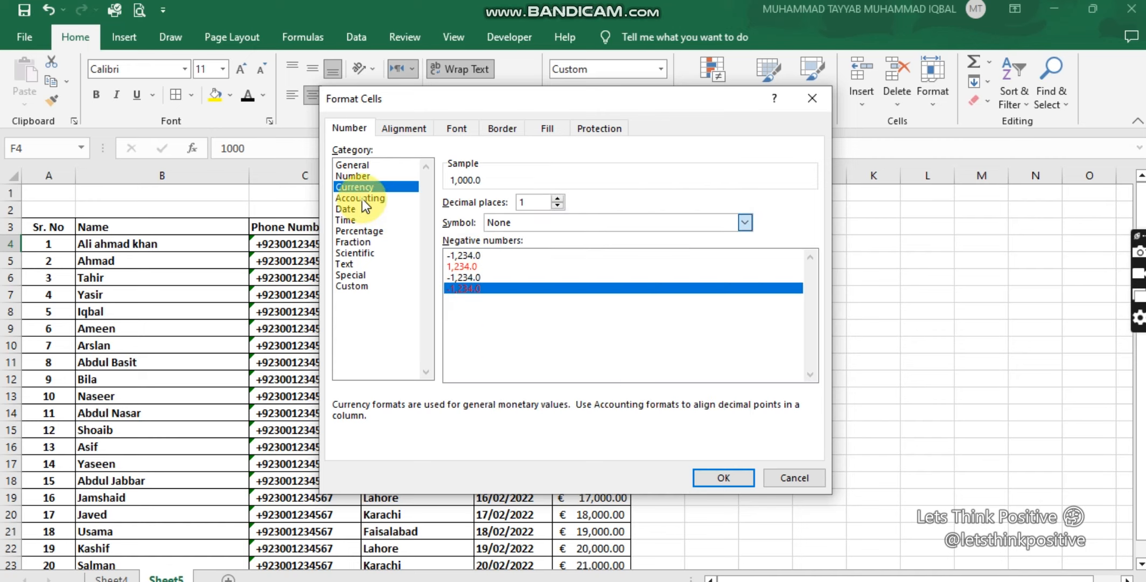
Step: View the Accounting category for F4 and examine its list of currency symbols
{"action": "left_click", "coordinate": [361, 199]}
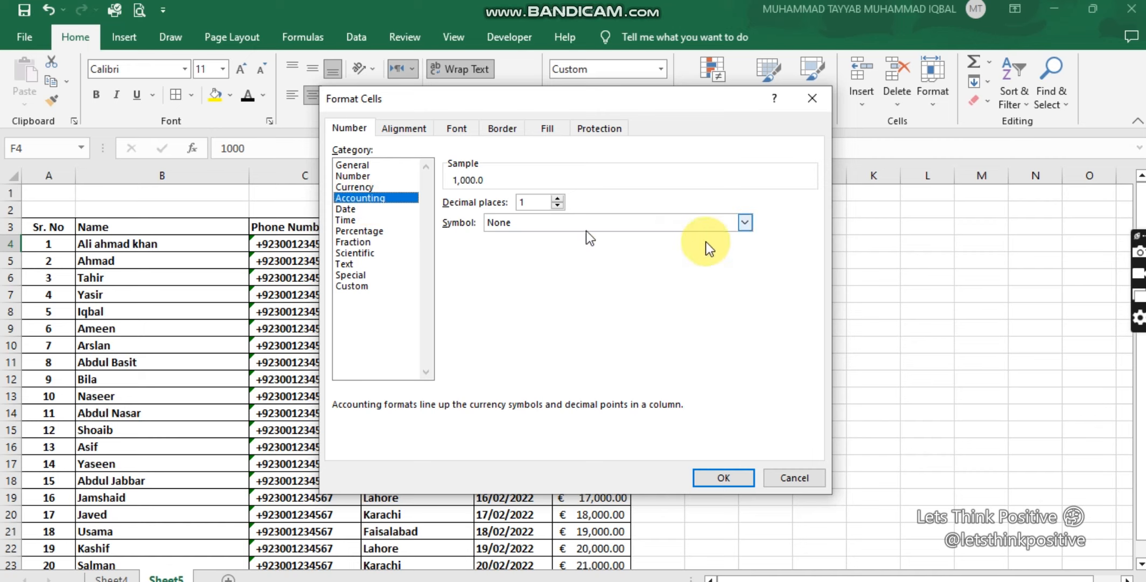
{"action": "left_click", "coordinate": [746, 222]}
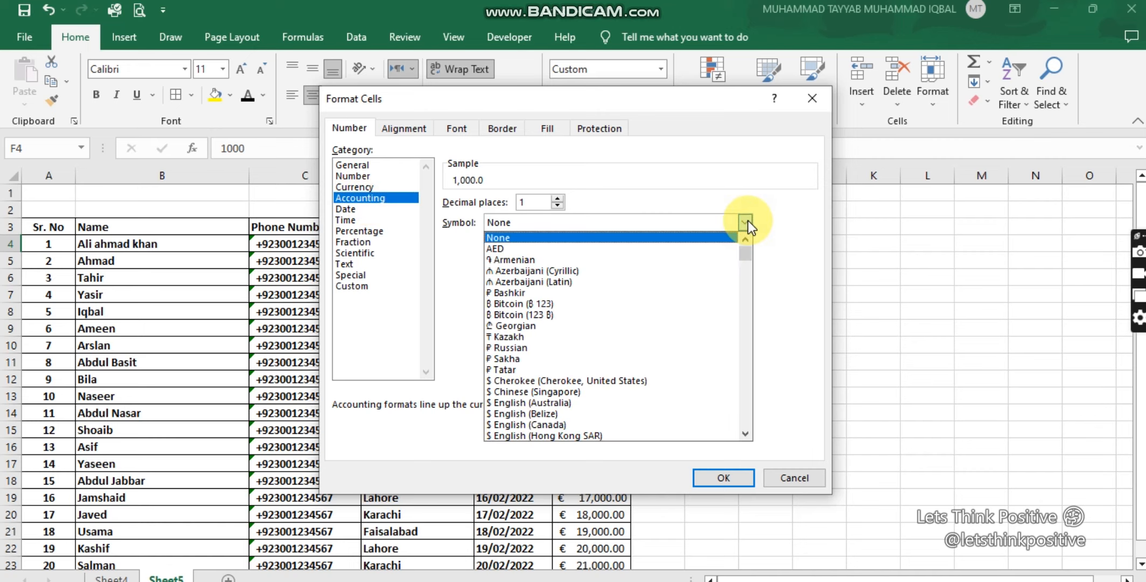
{"action": "left_click", "coordinate": [747, 222]}
Step: Try the 14 Mar 2012 date format and the 1:30:55 PM and 1:30 PM time formats on F4
{"action": "left_click", "coordinate": [345, 210]}
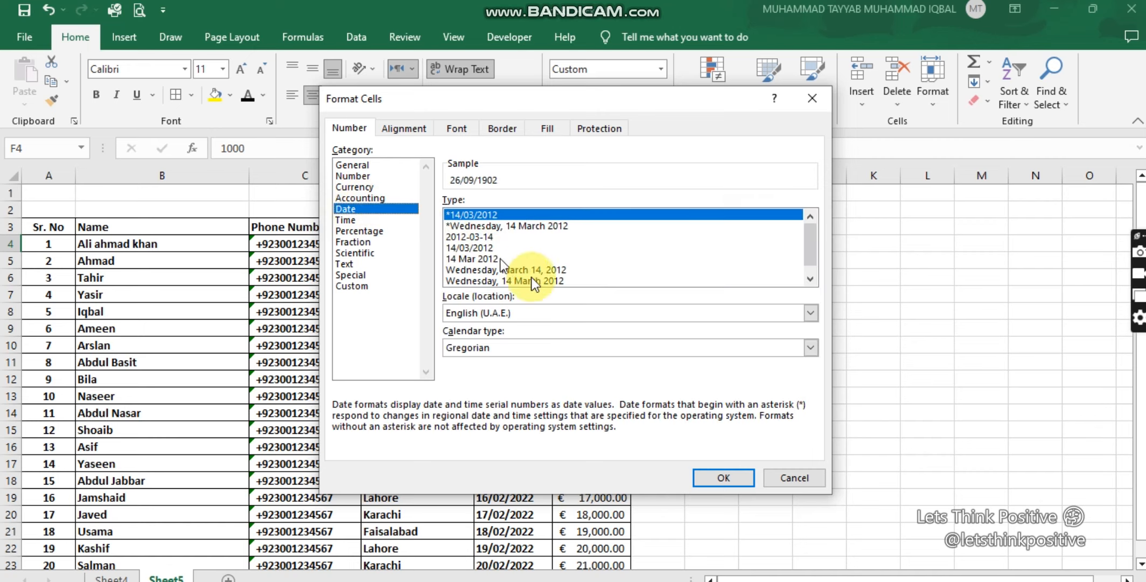
{"action": "left_click", "coordinate": [819, 257]}
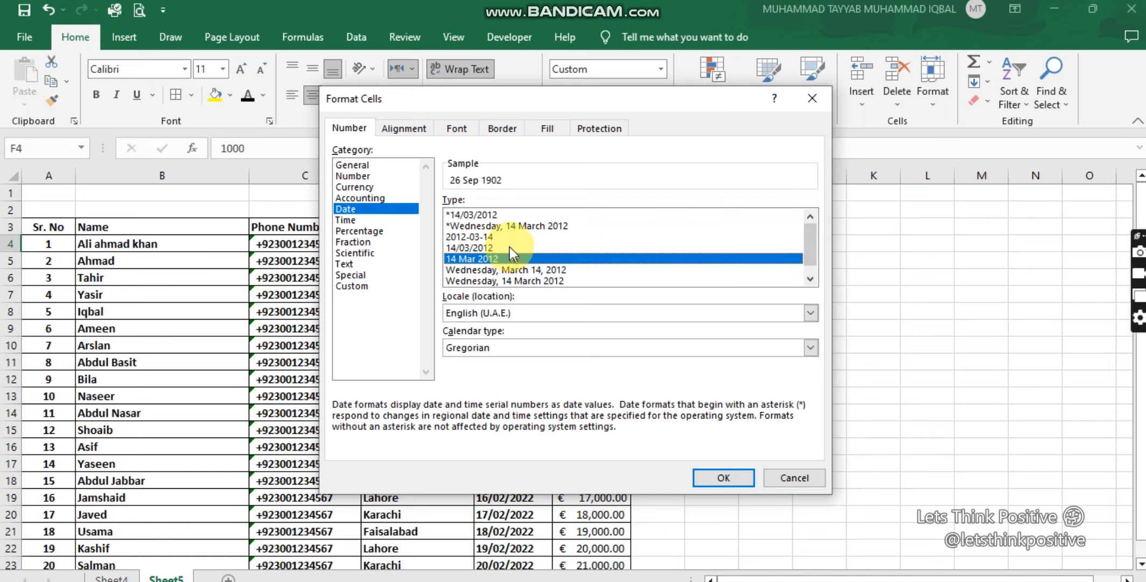
{"action": "left_click", "coordinate": [348, 221]}
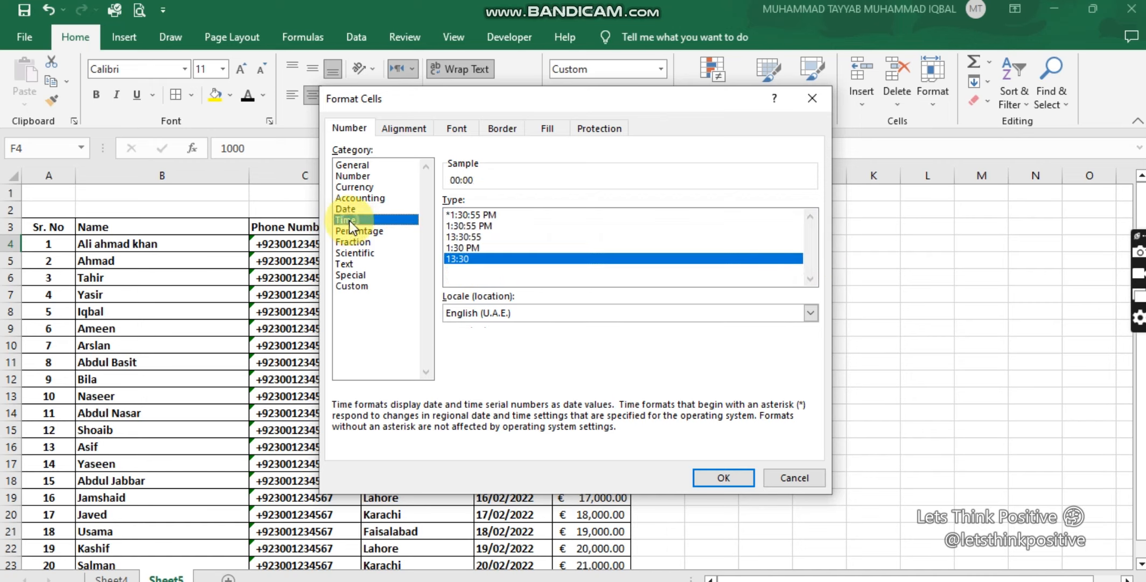
{"action": "left_click", "coordinate": [483, 225]}
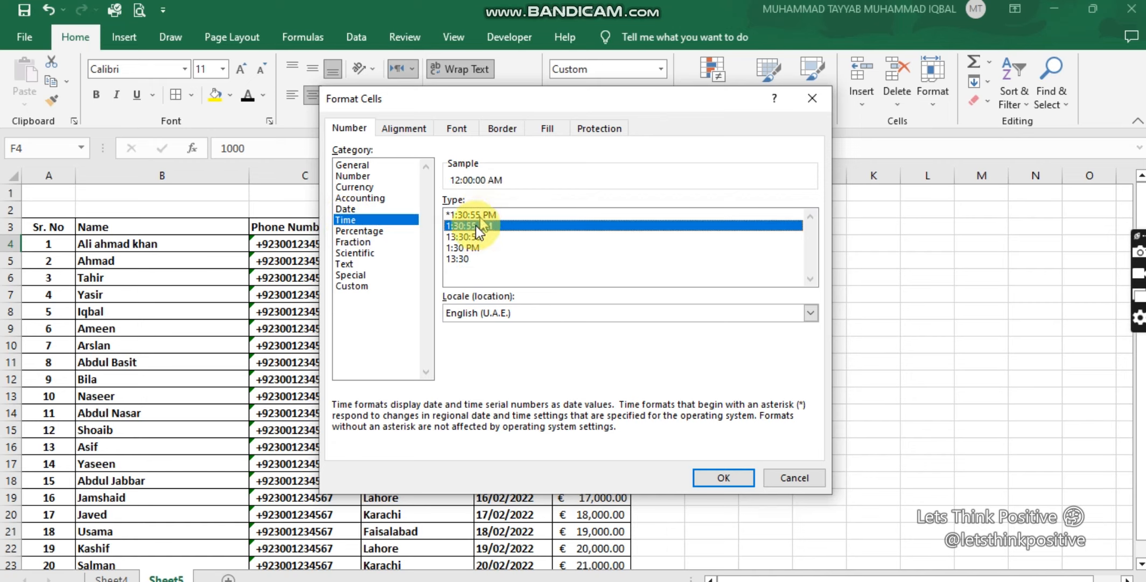
{"action": "left_click", "coordinate": [467, 248]}
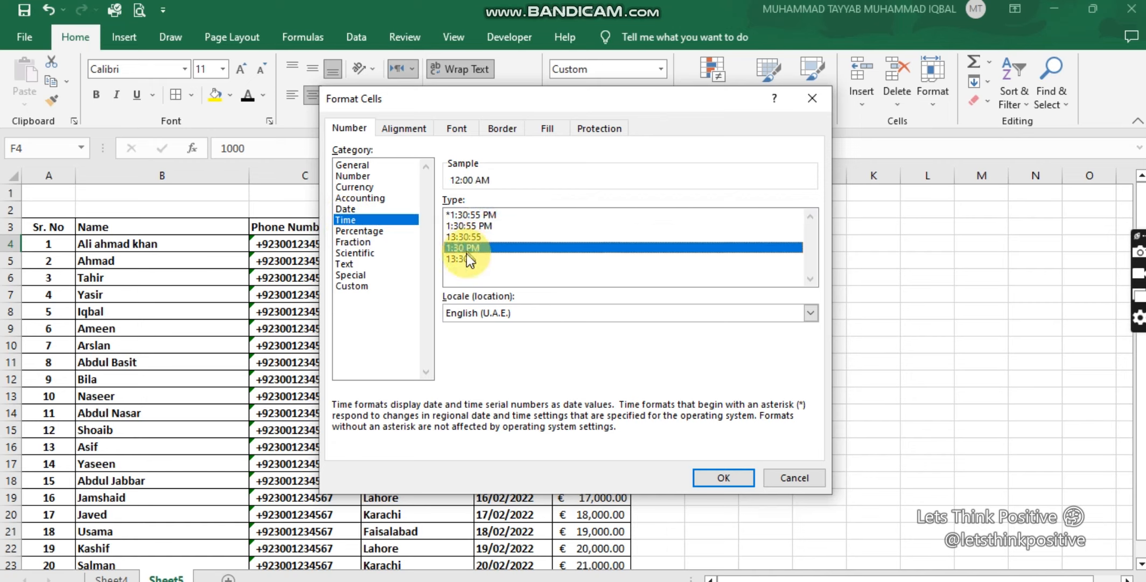
Step: View the options of the Percentage, Fraction, Scientific and Text number categories for F4
{"action": "left_click", "coordinate": [380, 232]}
{"action": "left_click", "coordinate": [557, 205]}
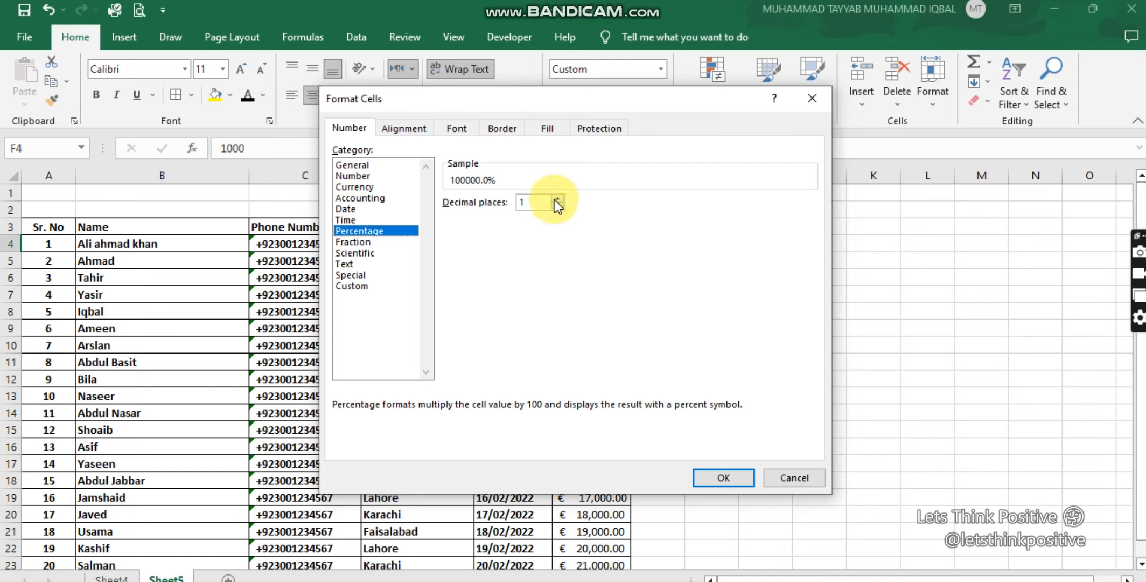
{"action": "left_click", "coordinate": [357, 243]}
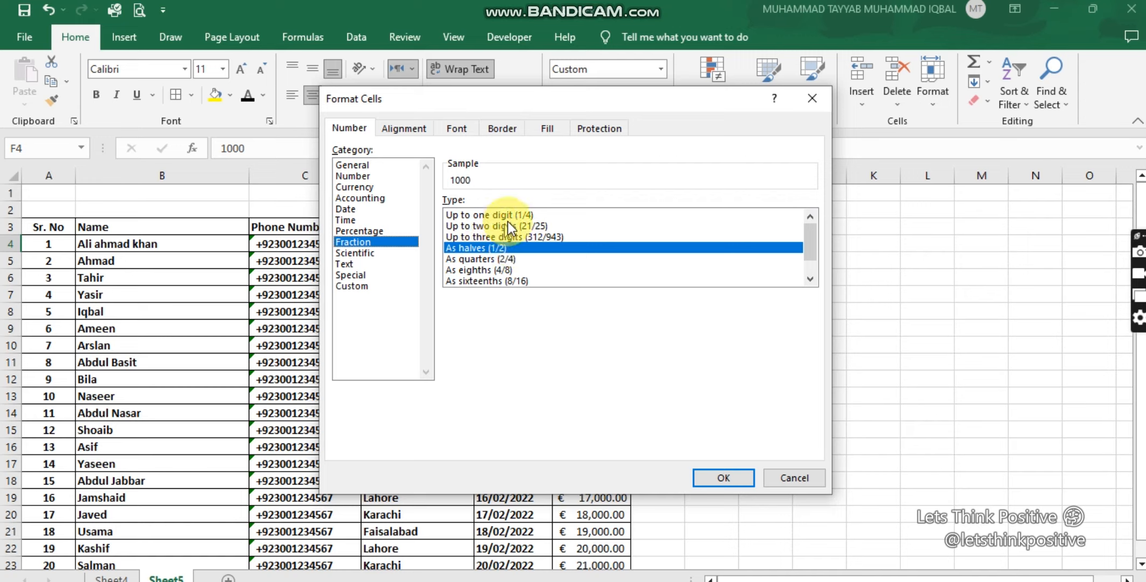
{"action": "left_click", "coordinate": [360, 254]}
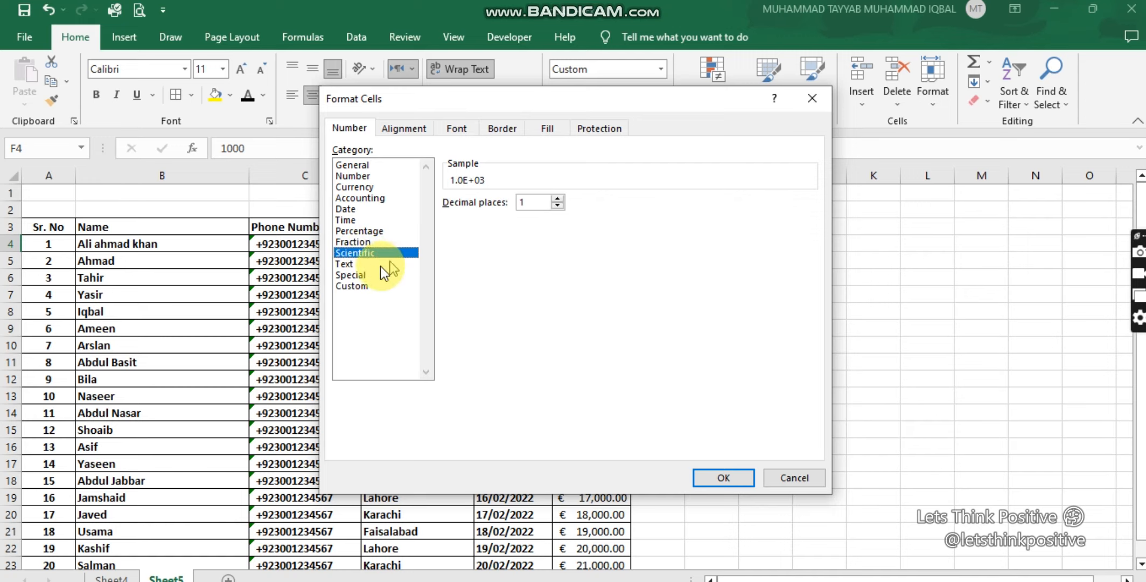
{"action": "left_click", "coordinate": [356, 264]}
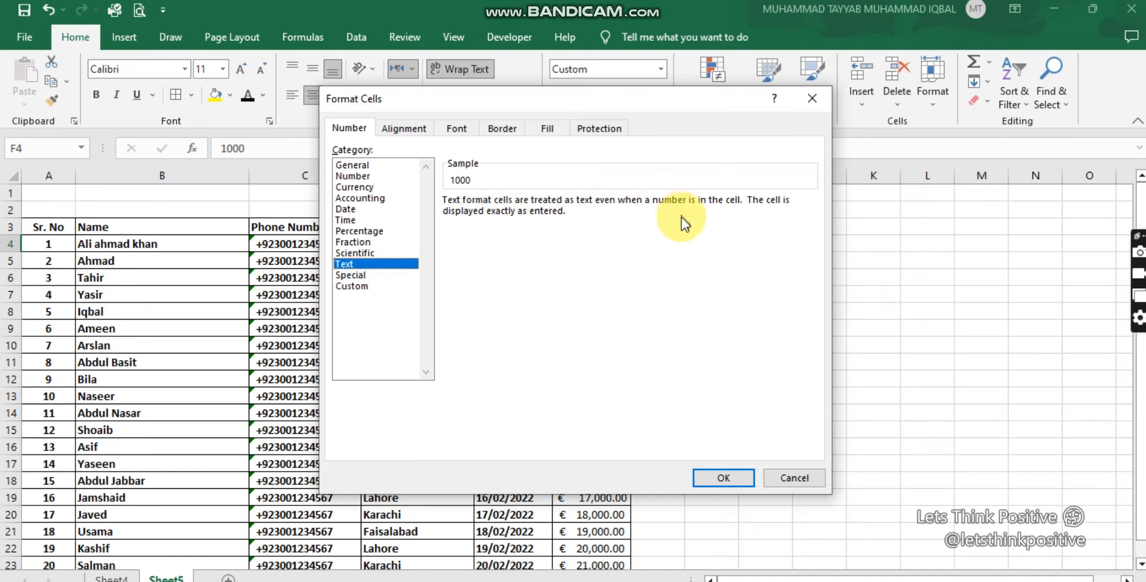
Step: View the Special category and switch F4 to the Custom category with the General format code
{"action": "left_click", "coordinate": [346, 272]}
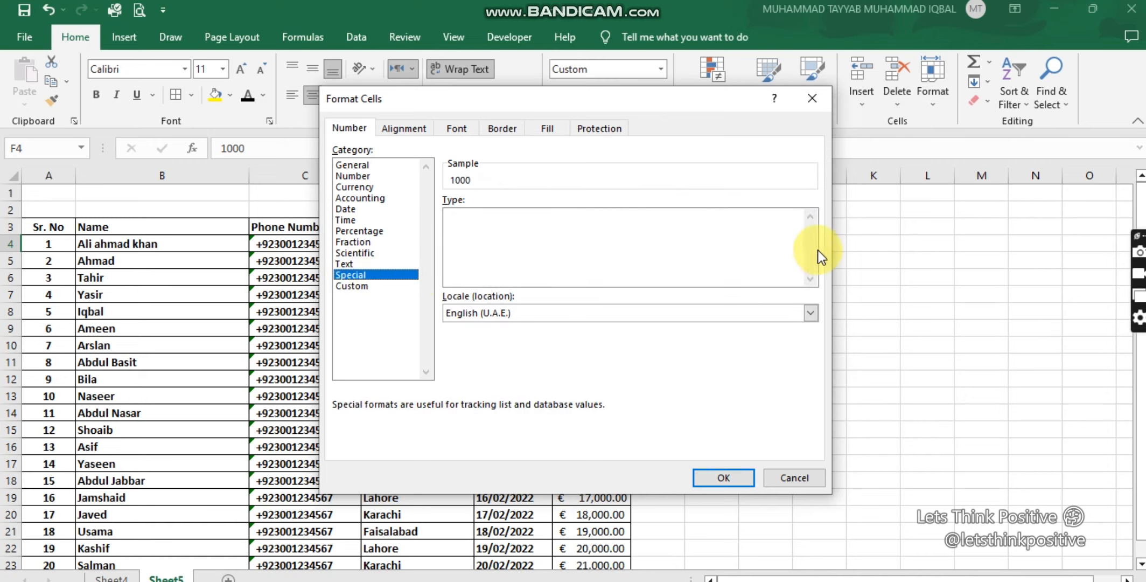
{"action": "left_click", "coordinate": [354, 283]}
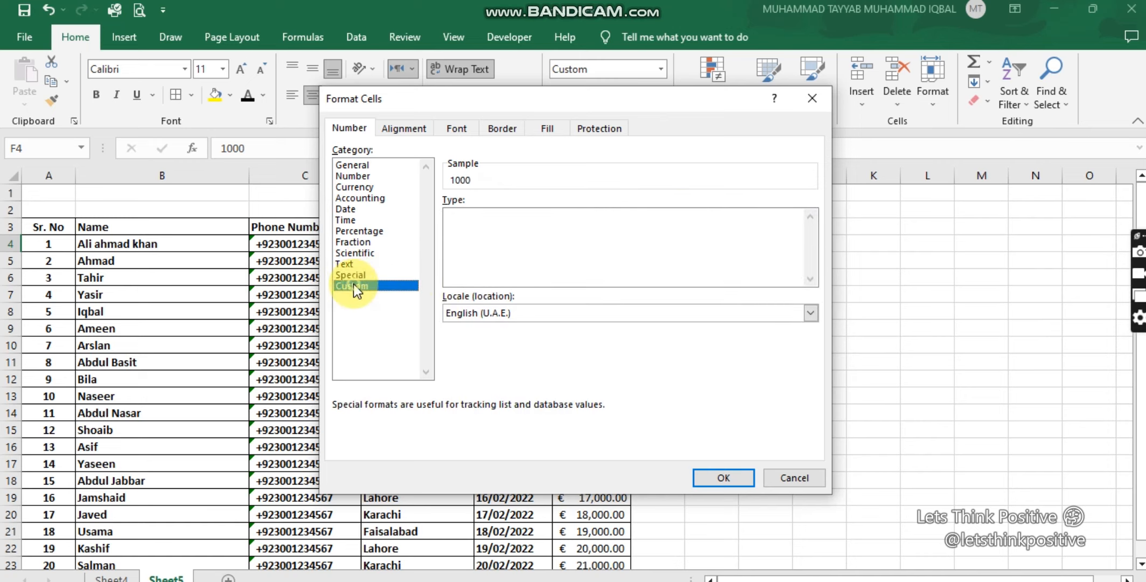
{"action": "left_click_drag", "start_coordinate": [809, 261], "coordinate": [798, 243]}
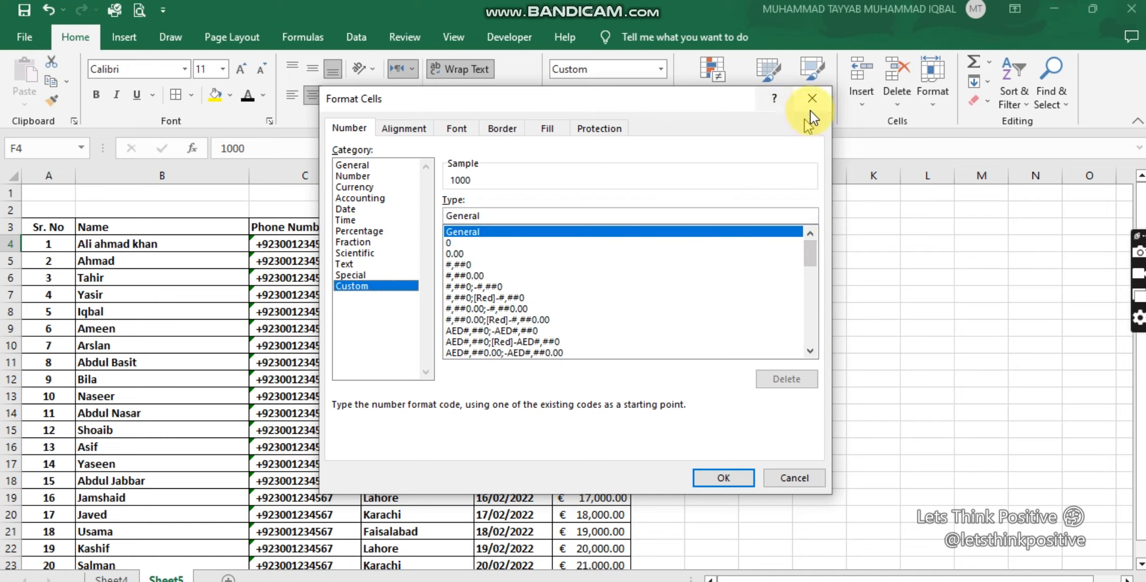
Step: Look through the horizontal and vertical alignment choices for F4 and set a left indent of 3
{"action": "left_click", "coordinate": [398, 128]}
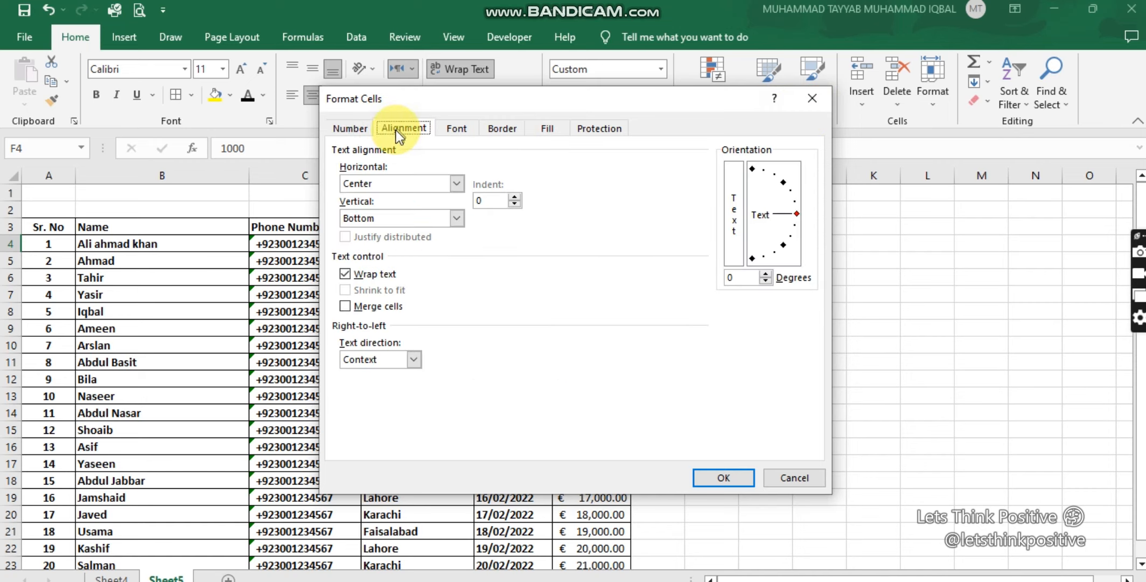
{"action": "left_click", "coordinate": [458, 183]}
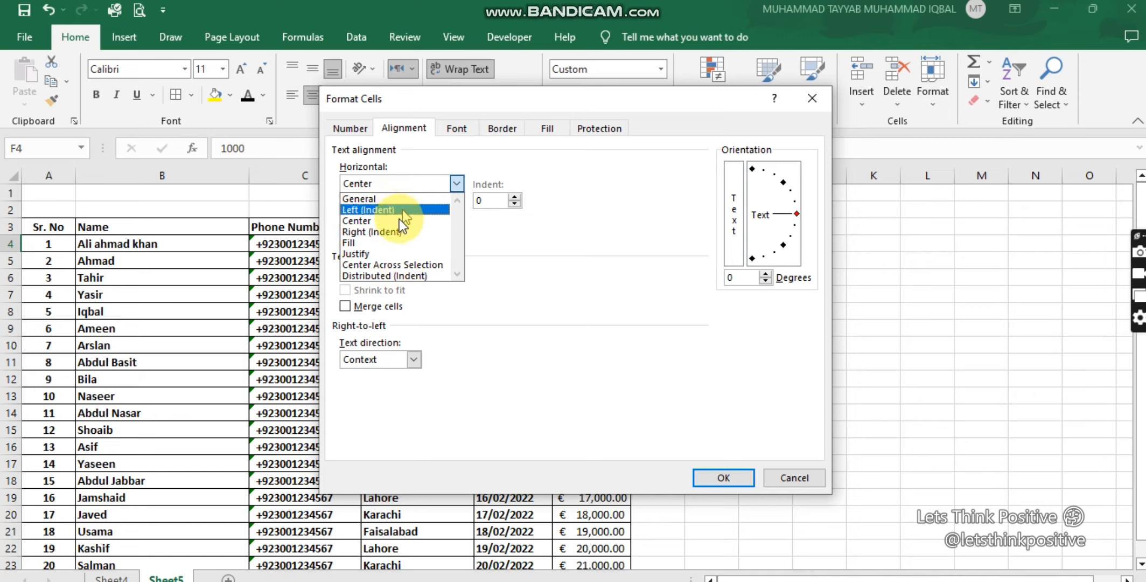
{"action": "left_click", "coordinate": [516, 291]}
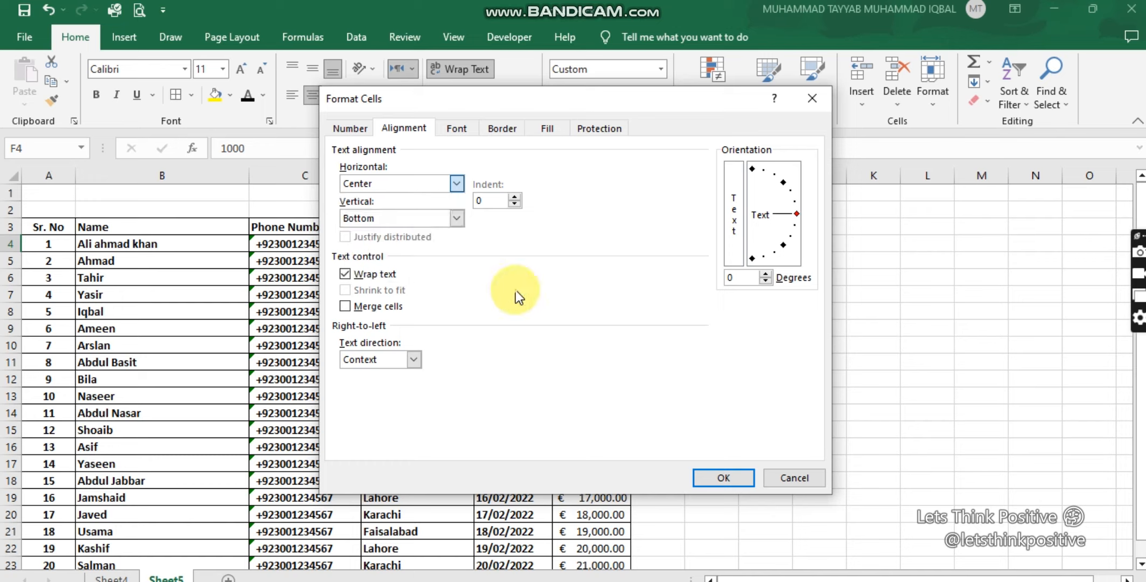
{"action": "left_click", "coordinate": [459, 219]}
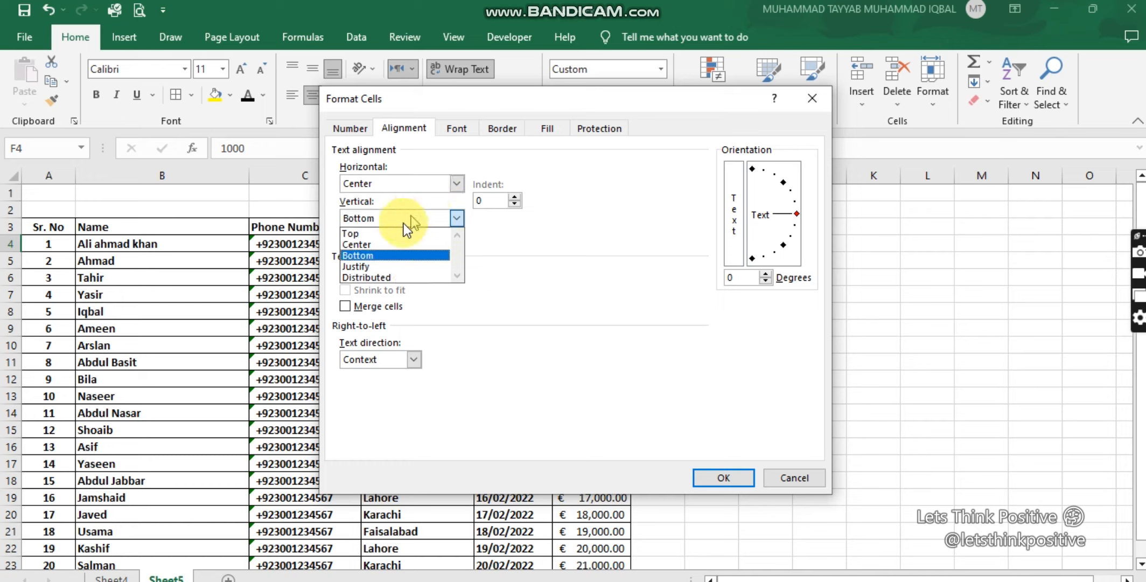
{"action": "left_click", "coordinate": [515, 197]}
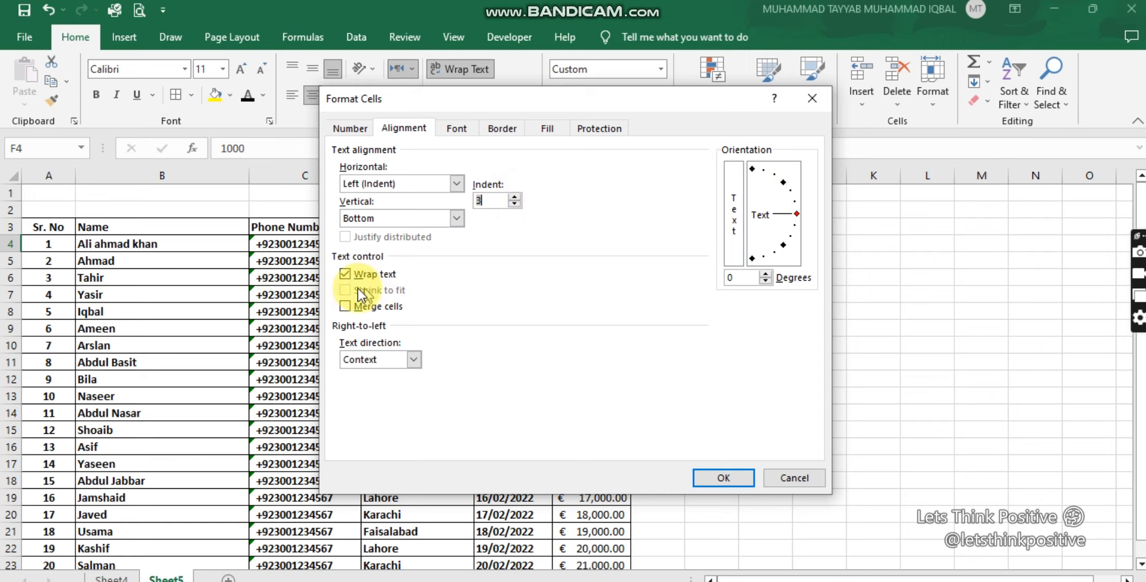
Step: Toggle text wrapping off and back on for F4, and enable merging cells
{"action": "left_click", "coordinate": [343, 277]}
{"action": "left_click", "coordinate": [346, 274]}
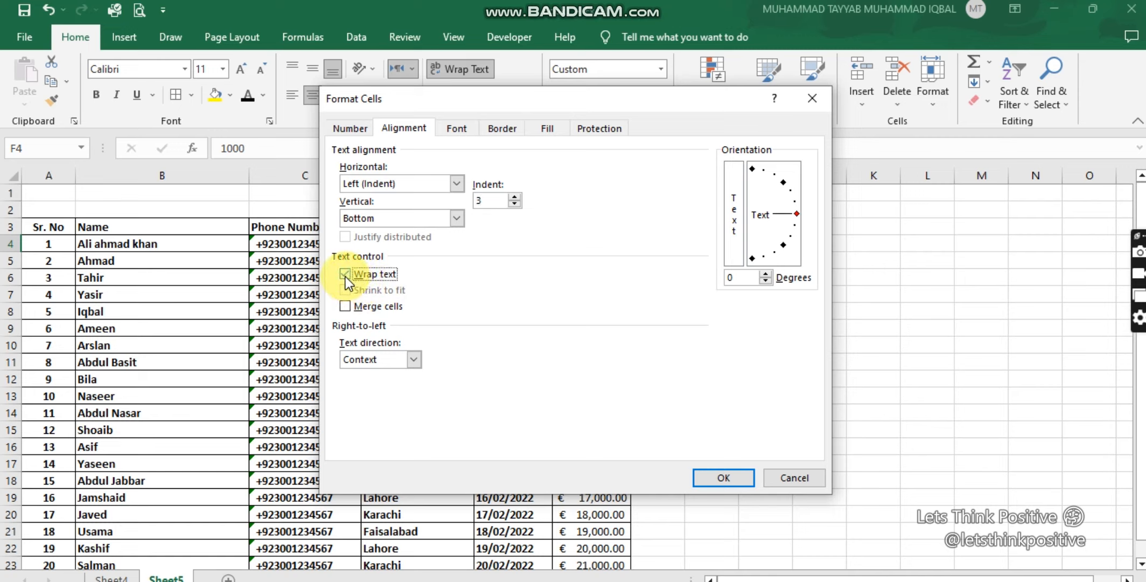
{"action": "left_click", "coordinate": [346, 307]}
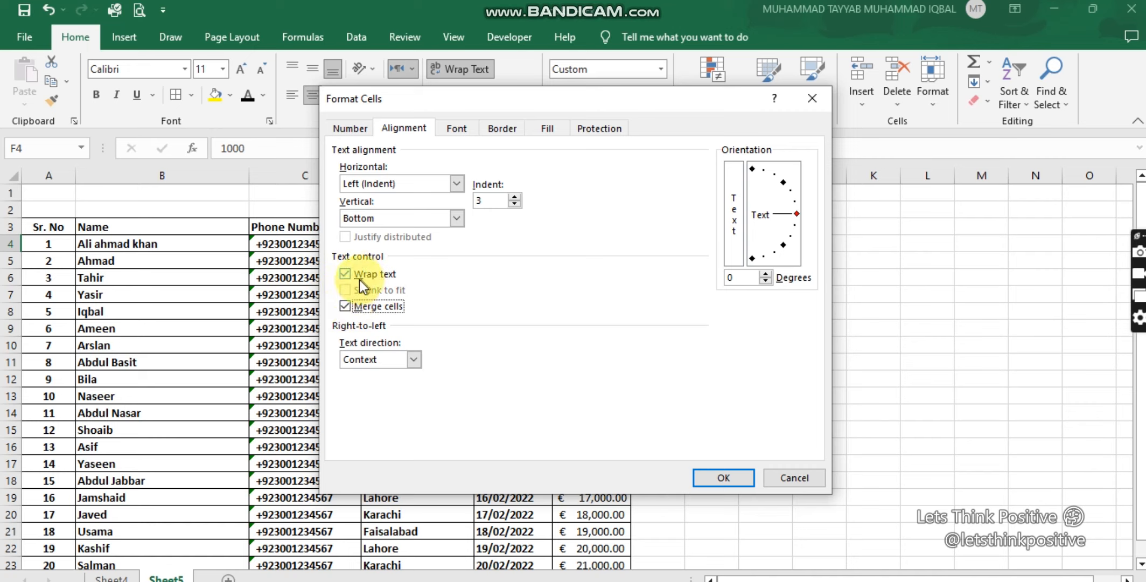
Step: Review the font, border, fill and protection settings for F4, and apply the cell formatting
{"action": "left_click", "coordinate": [463, 128]}
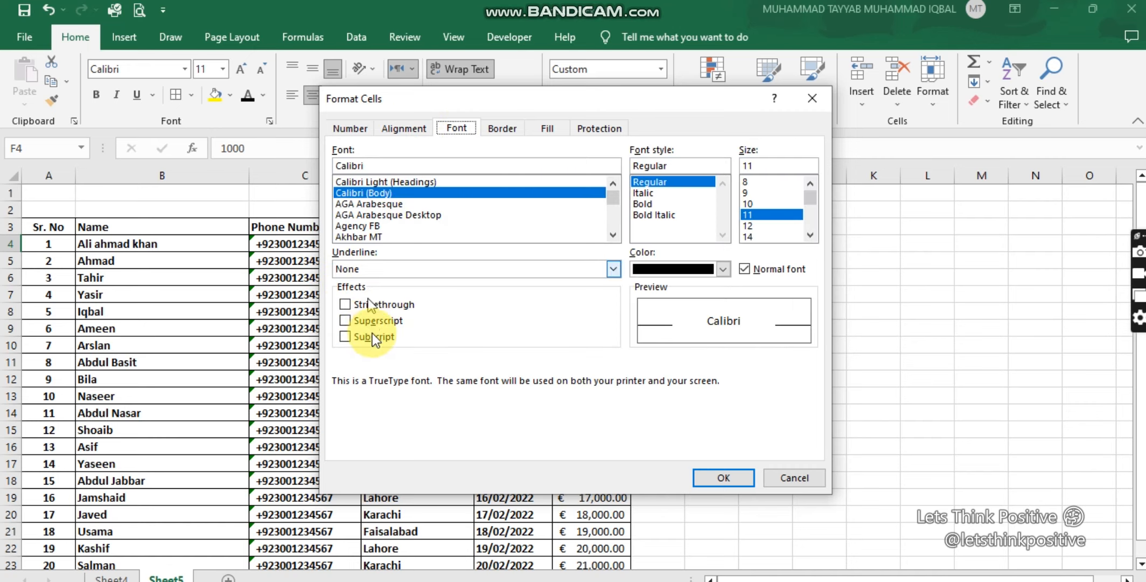
{"action": "left_click", "coordinate": [501, 127]}
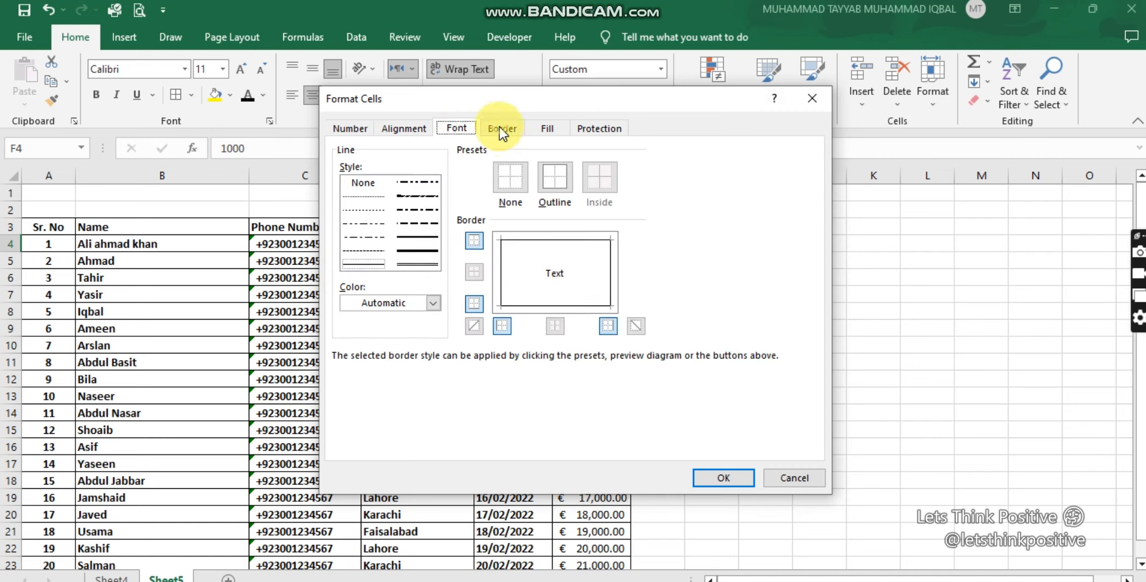
{"action": "left_click", "coordinate": [546, 128]}
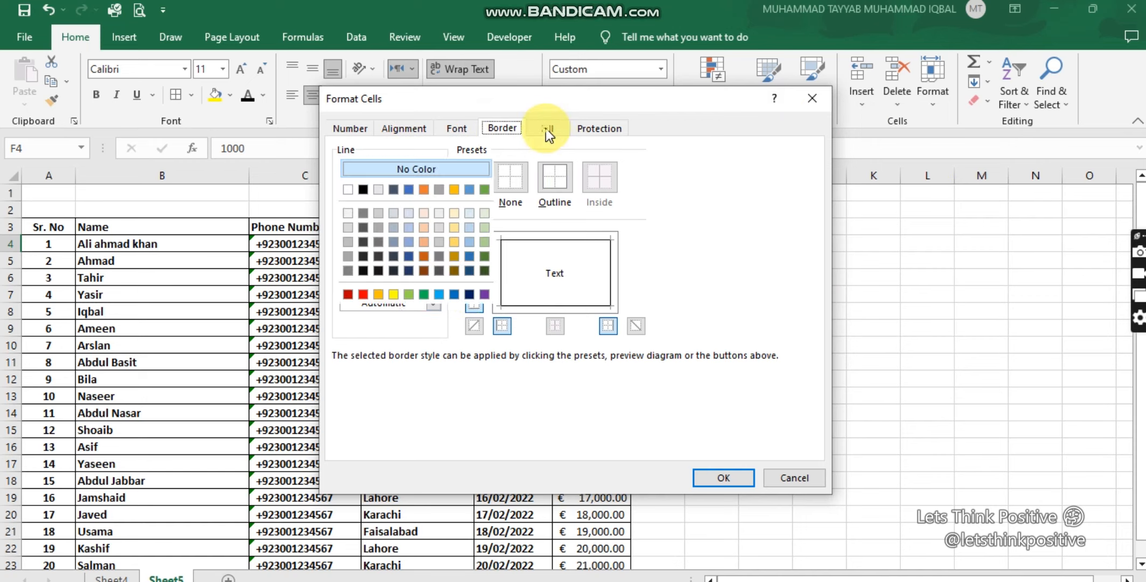
{"action": "left_click", "coordinate": [602, 128]}
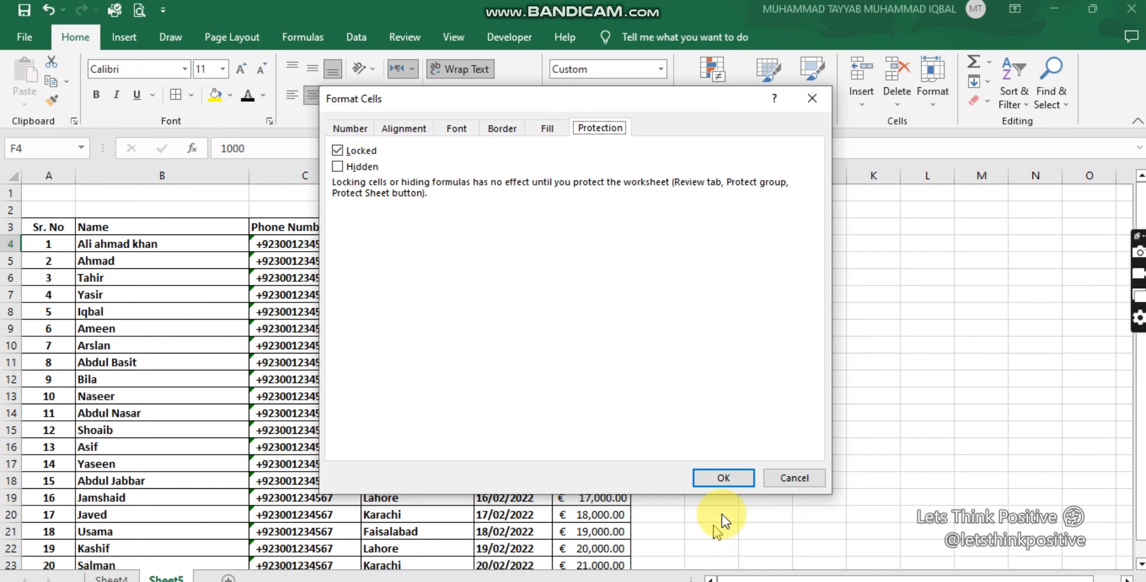
{"action": "left_click", "coordinate": [724, 478]}
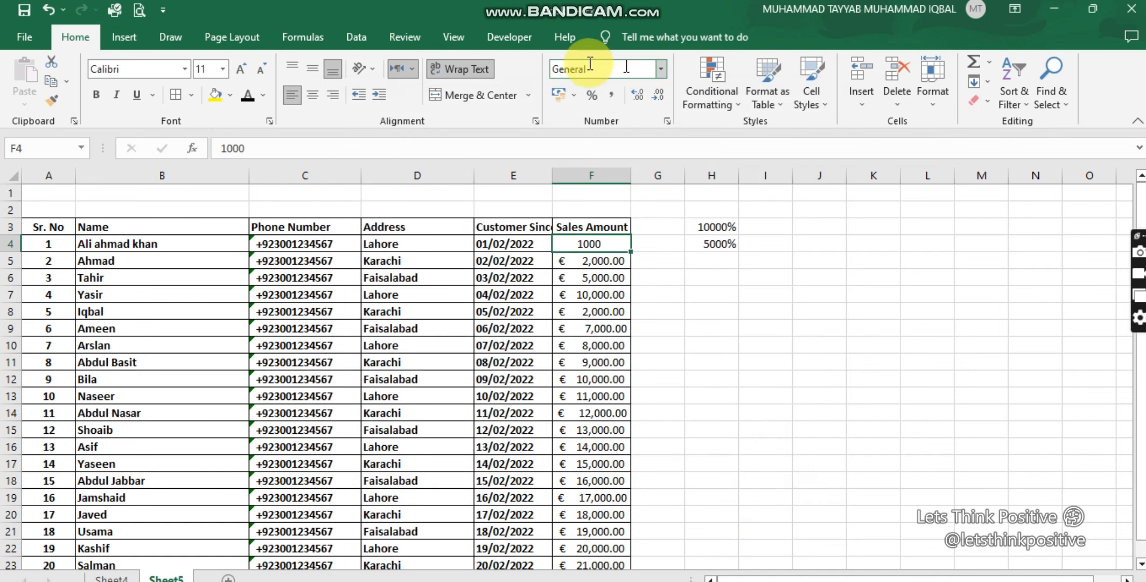